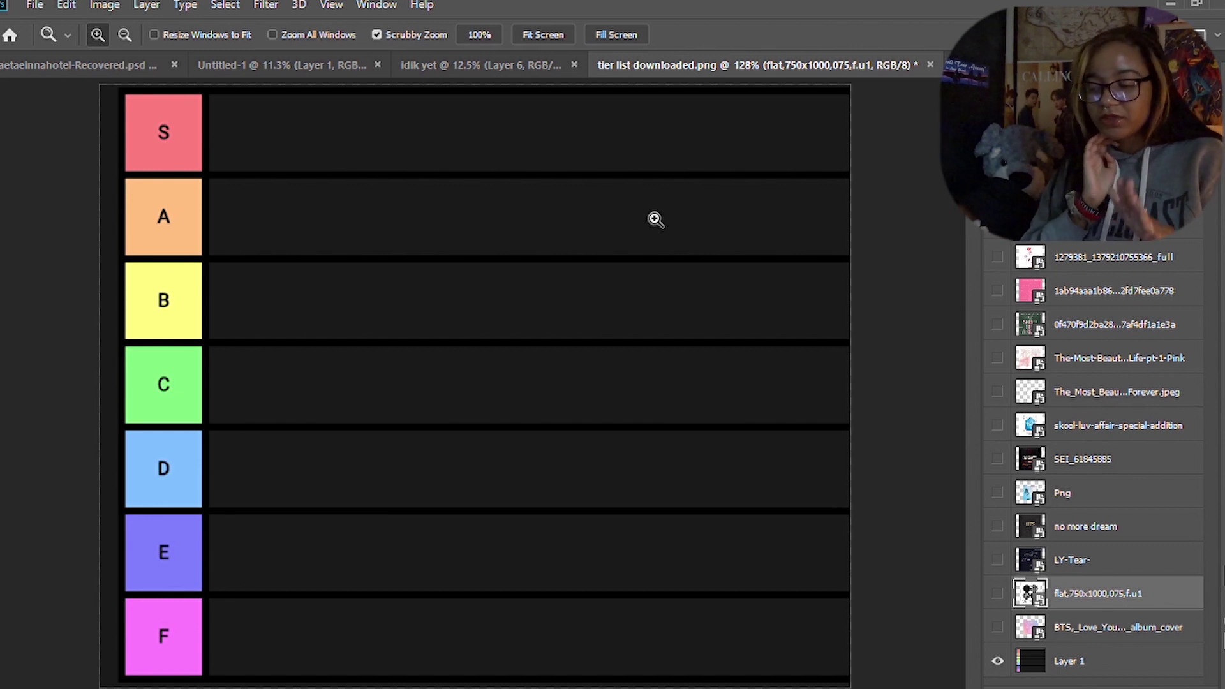
# Show the "no more dream" cover, scale it down to the row height and place it at the start of row D
pyautogui.click(997, 526)
pyautogui.click(1084, 526)
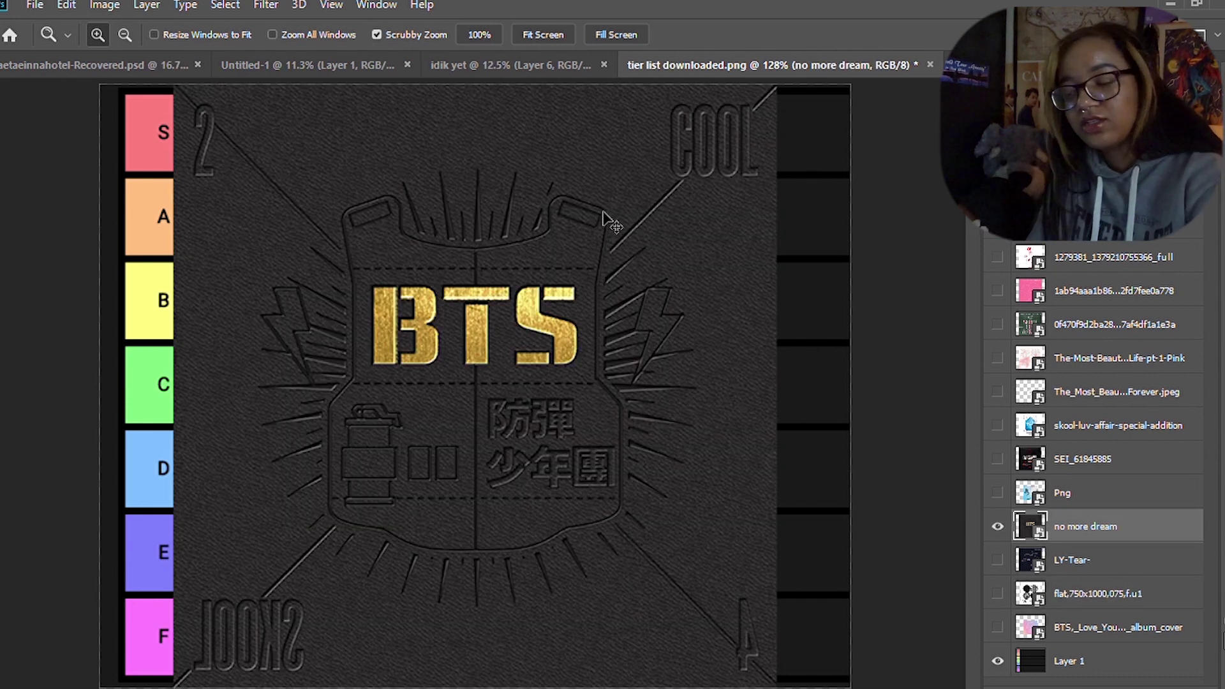
pyautogui.hotkey('ctrl', 't')
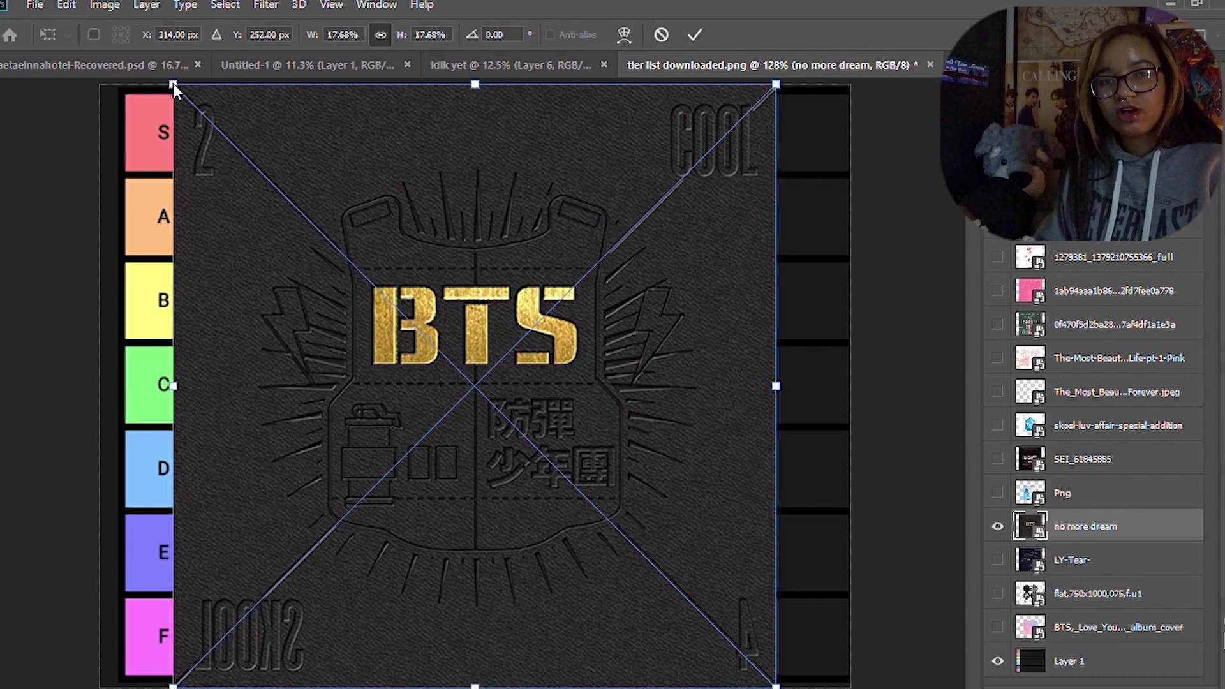
pyautogui.moveTo(173, 83); pyautogui.dragTo(615, 539)
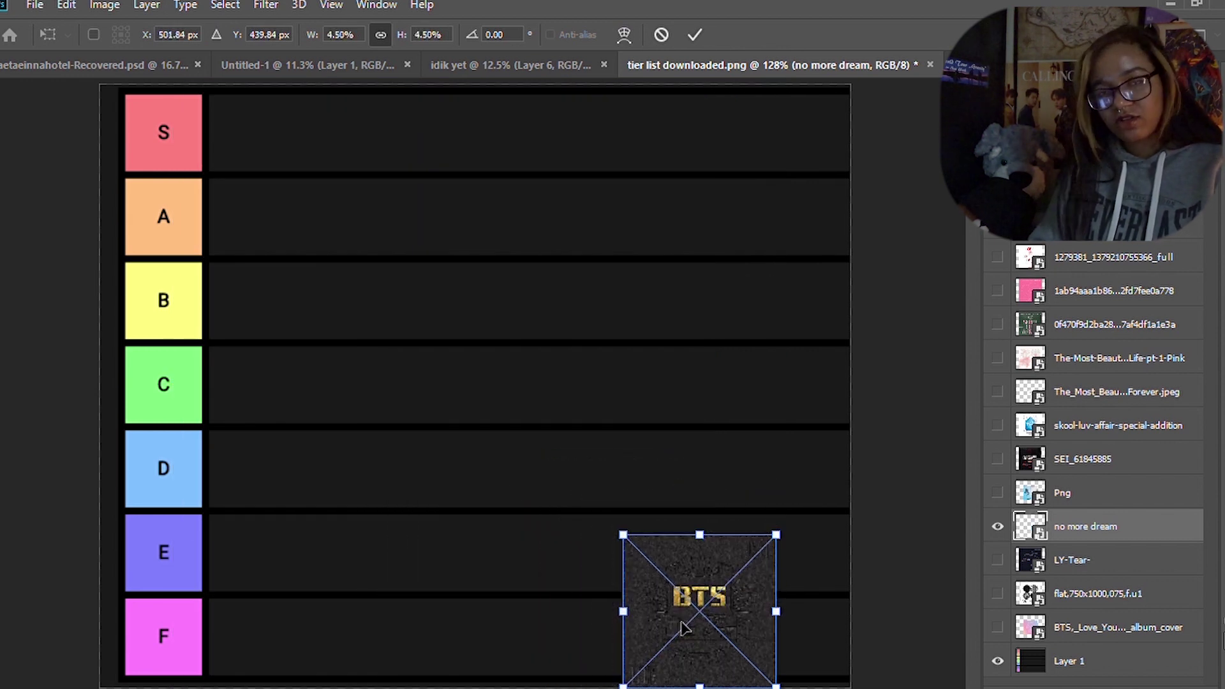
pyautogui.moveTo(683, 571); pyautogui.dragTo(666, 355)
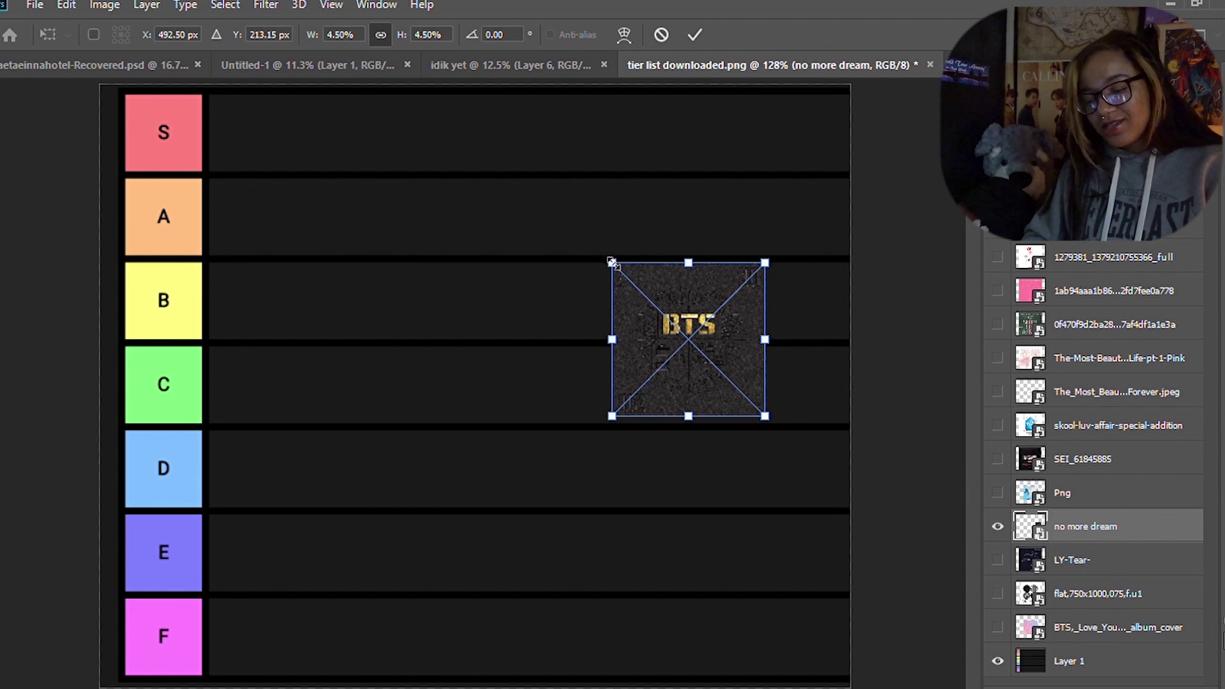
pyautogui.moveTo(612, 263); pyautogui.dragTo(234, 458)
pyautogui.press('Return')
pyautogui.press('z')
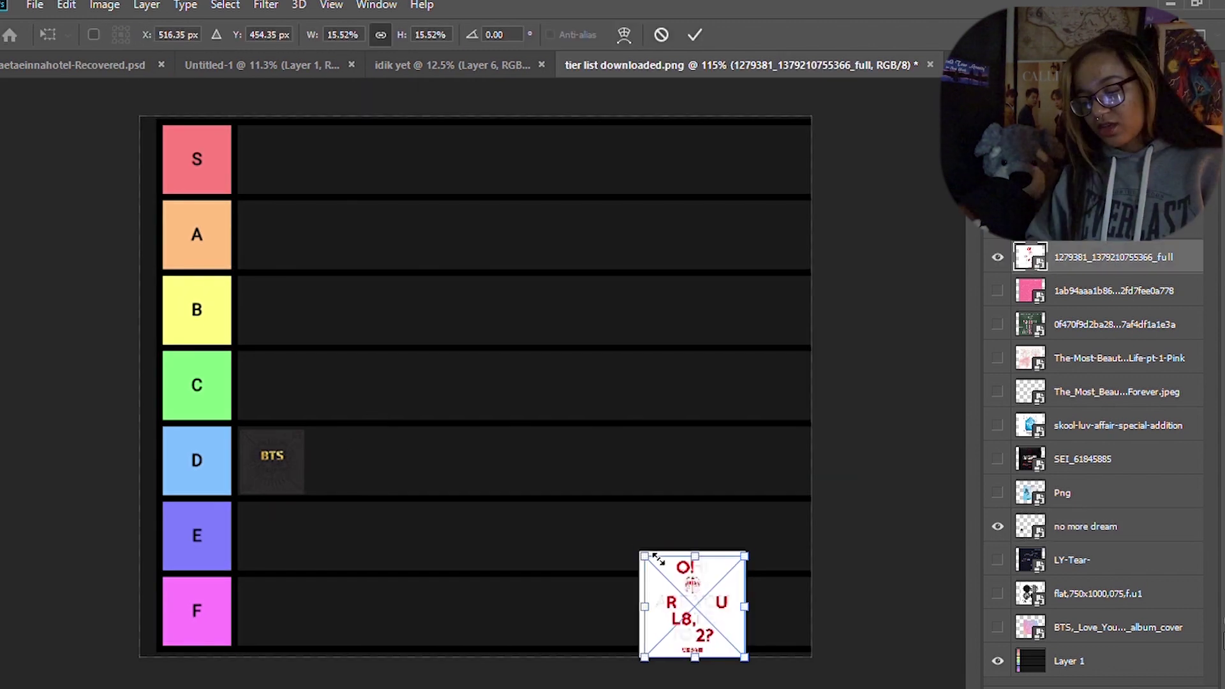
# Scale the O!RUL8,2? cover to about 10.42% and place it in row D beside the BTS cover
pyautogui.moveTo(637, 550); pyautogui.dragTo(722, 339)
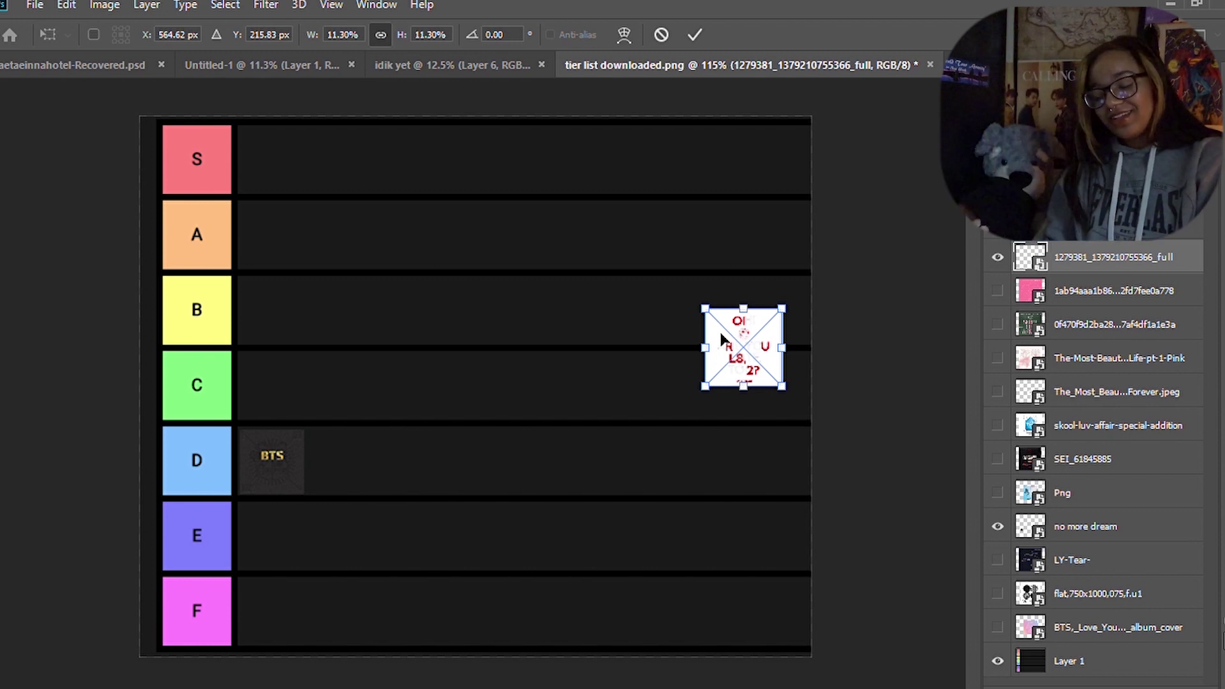
pyautogui.moveTo(720, 339); pyautogui.dragTo(344, 450)
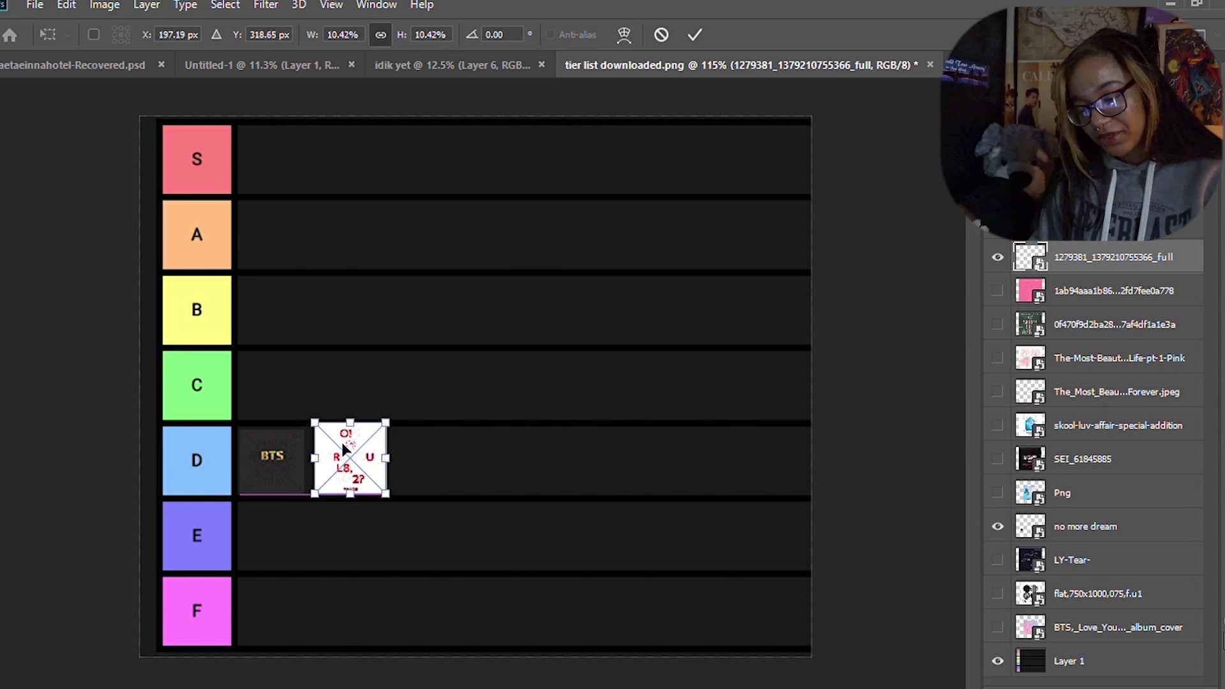
pyautogui.press('Return')
pyautogui.press('z')
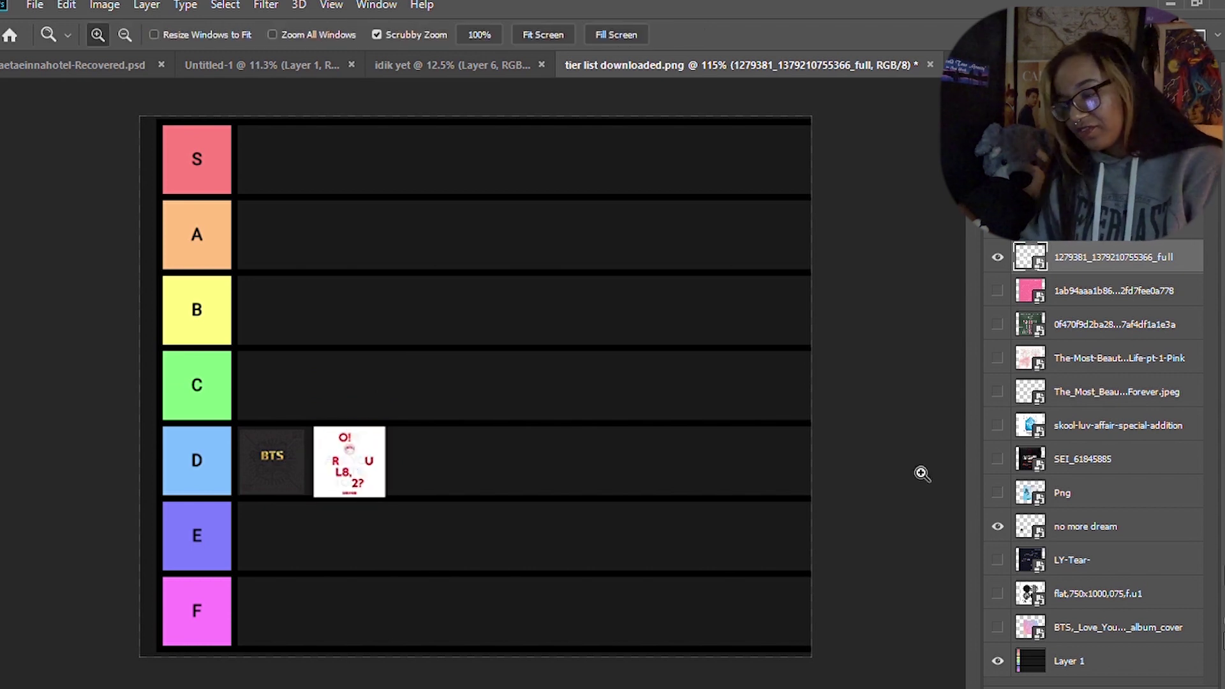
# Show the green Skool Luv Affair cover, scale it to about 9.96% and place it at the start of row B
pyautogui.click(997, 324)
pyautogui.click(1113, 324)
pyautogui.hotkey('ctrl', 't')
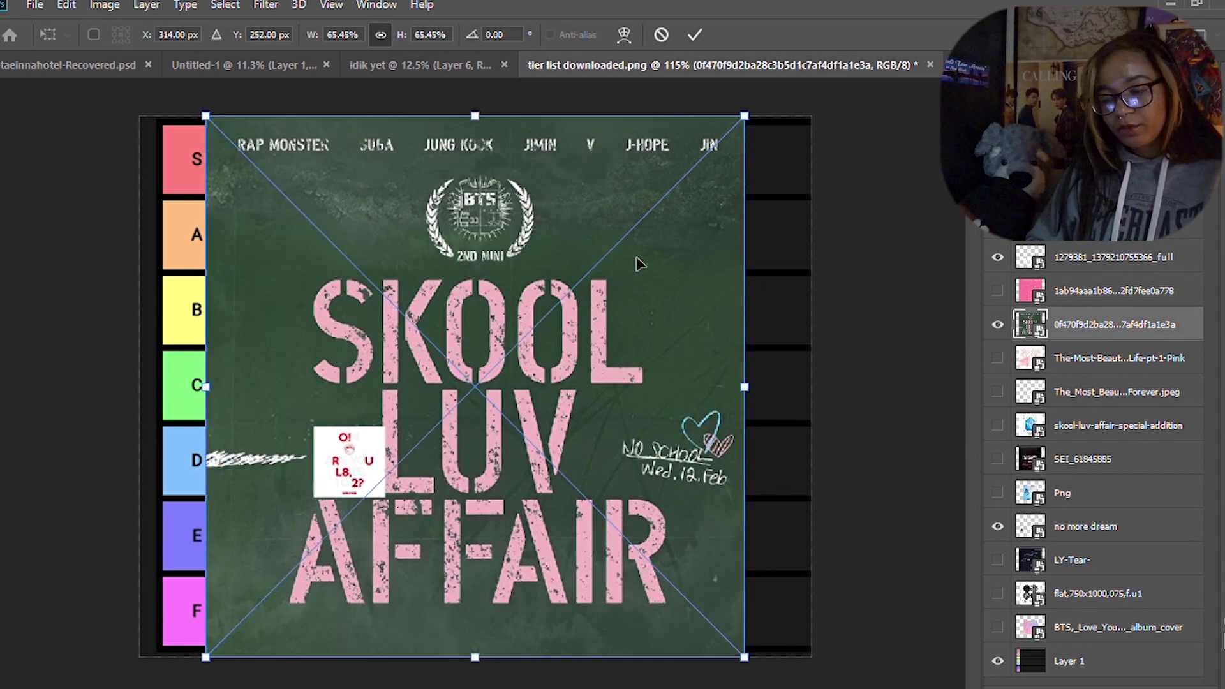
pyautogui.moveTo(205, 117); pyautogui.dragTo(656, 457)
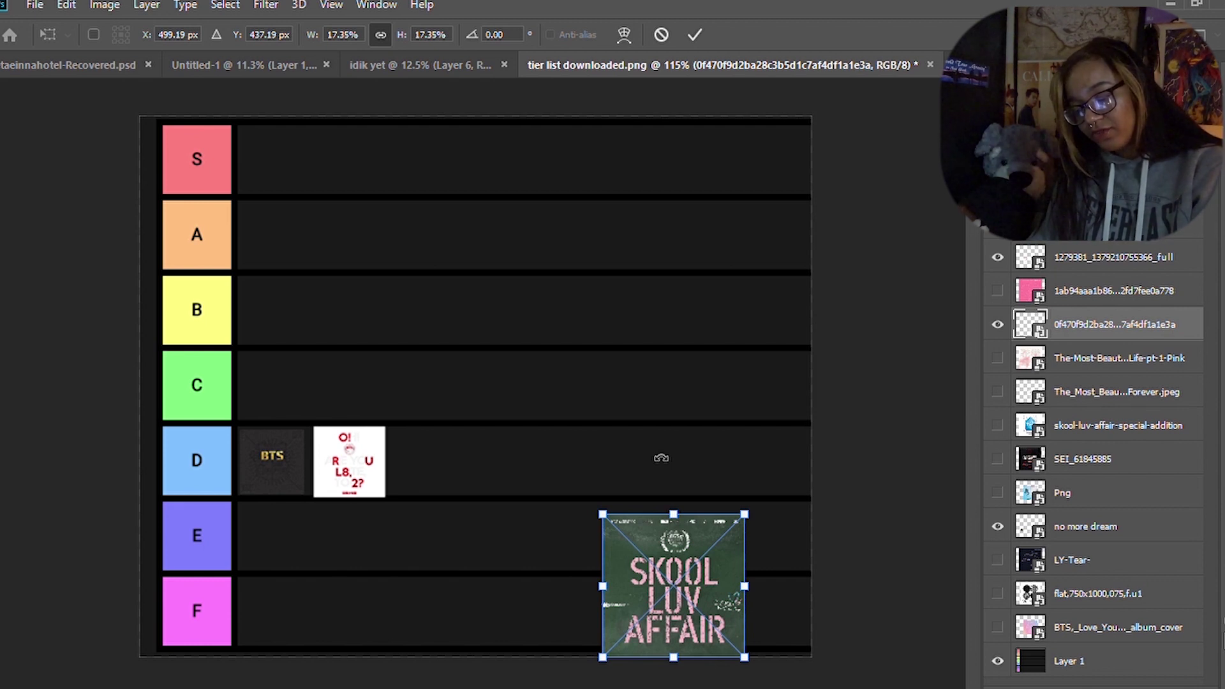
pyautogui.moveTo(602, 514); pyautogui.dragTo(558, 348)
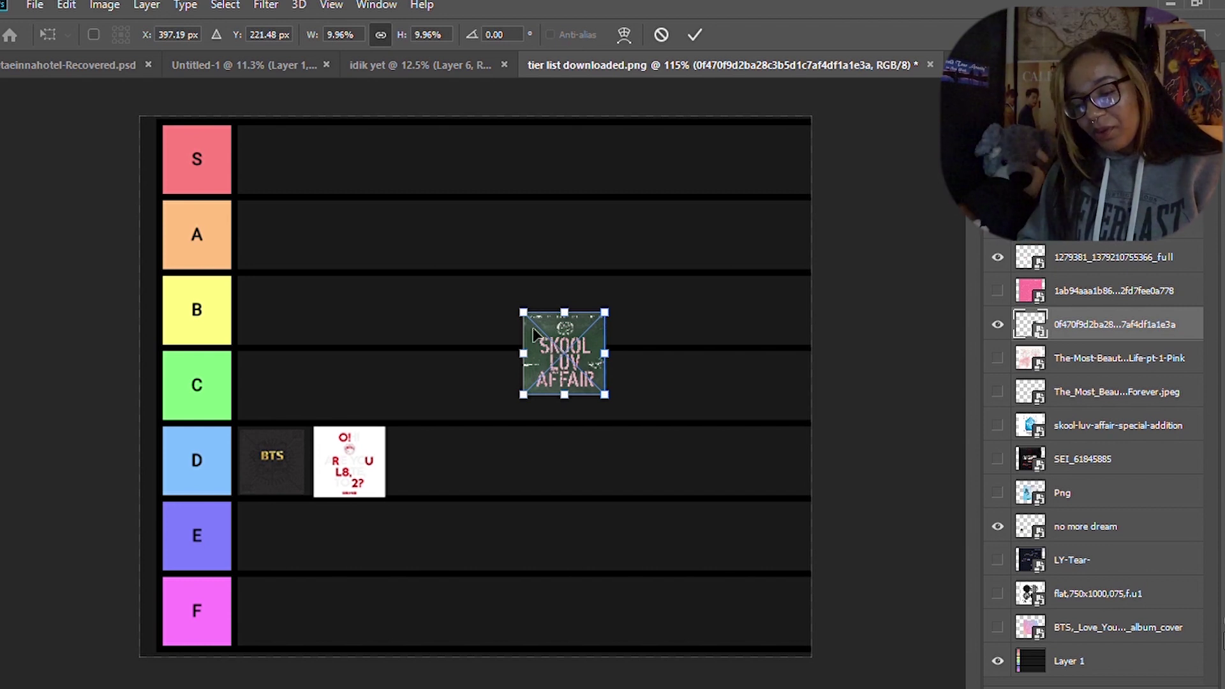
pyautogui.moveTo(553, 351); pyautogui.dragTo(267, 308)
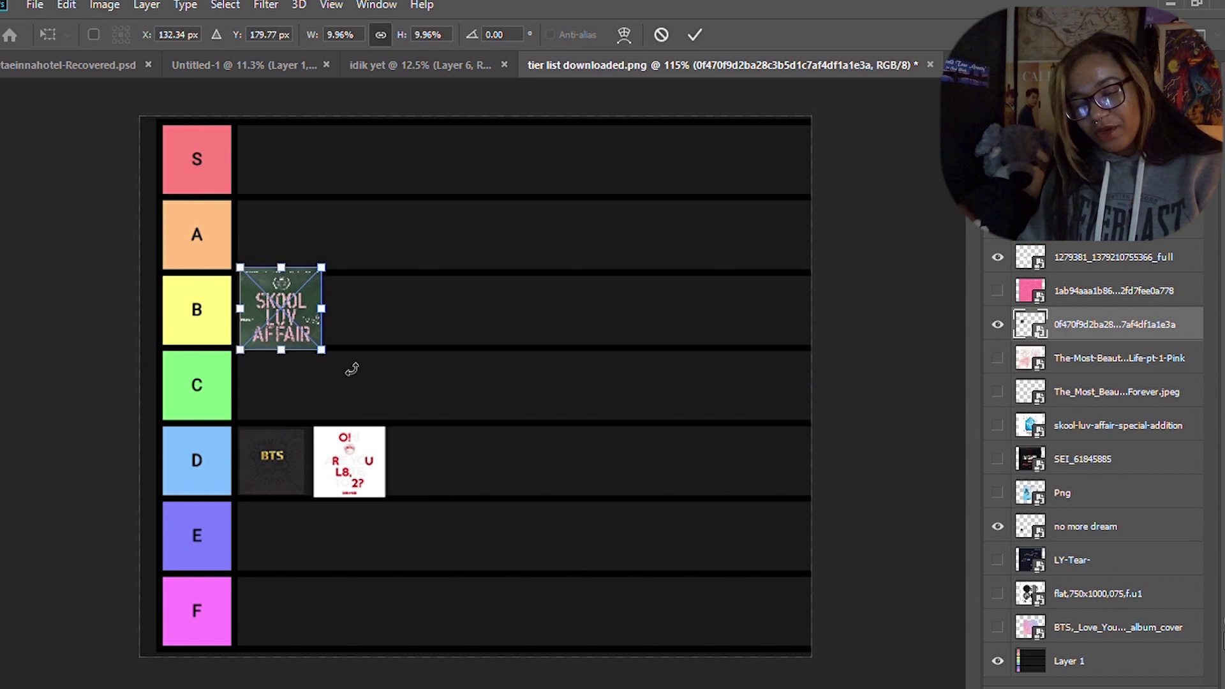
pyautogui.press('z')
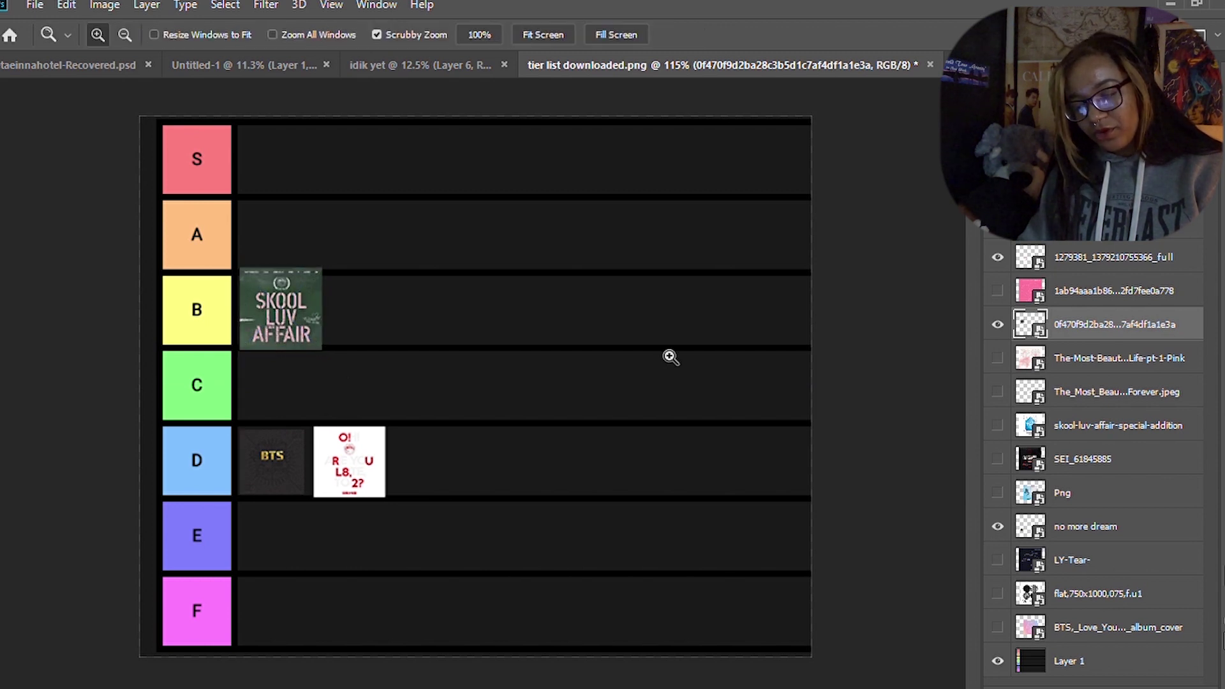
# Shrink the green Skool Luv Affair cover slightly so it fits within row B
pyautogui.click(304, 300)
pyautogui.moveTo(484, 323); pyautogui.dragTo(427, 341)
pyautogui.click(542, 35)
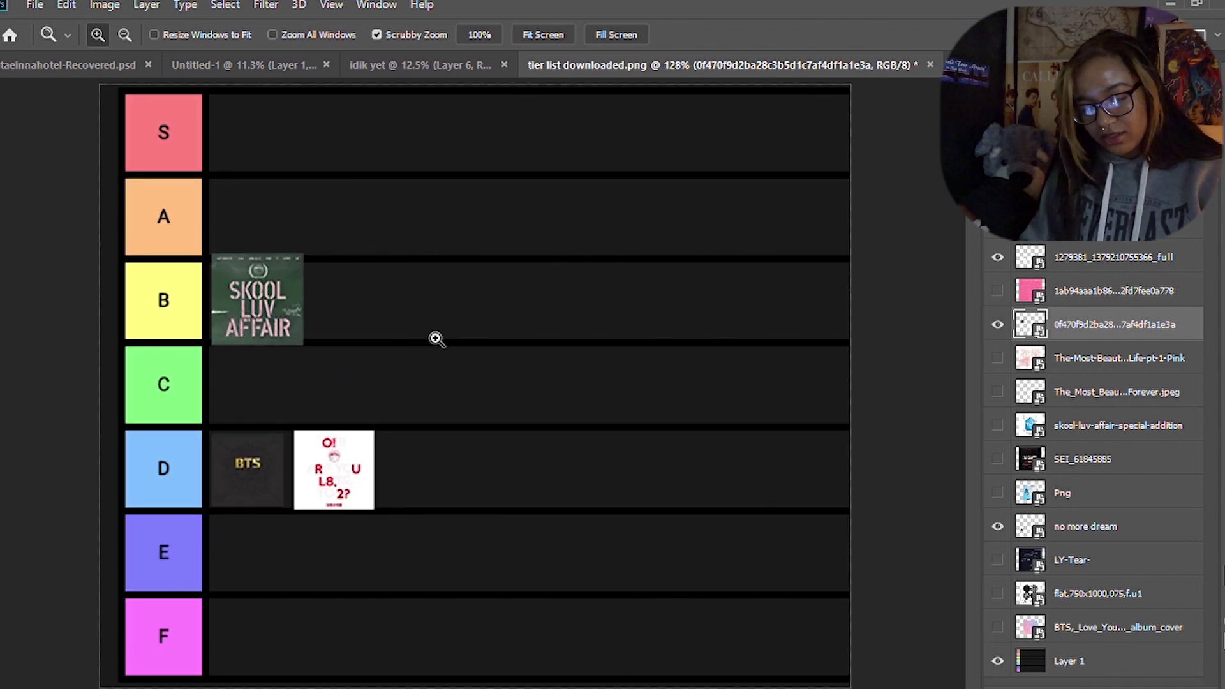
pyautogui.hotkey('ctrl', 't')
pyautogui.moveTo(212, 256); pyautogui.dragTo(211, 259)
pyautogui.press('Return')
pyautogui.press('z')
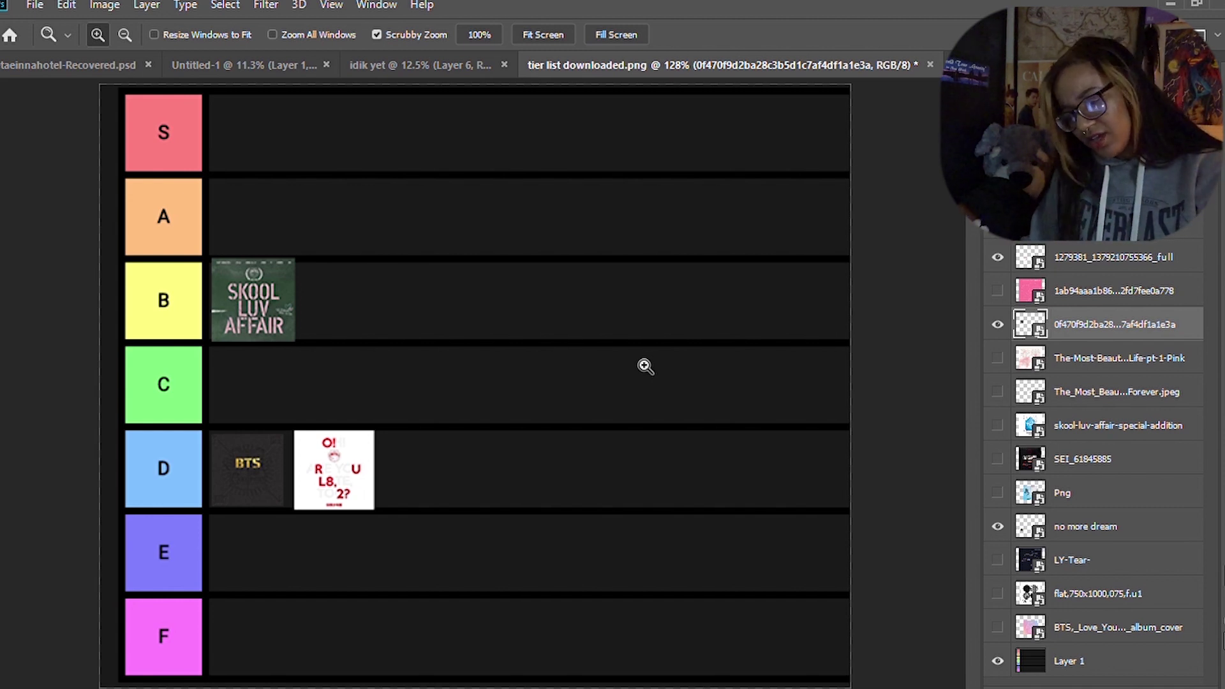
# Show the Skool Luv Affair Special Addition cover, scale it to about 11.66% and place it at the start of row C
pyautogui.click(997, 424)
pyautogui.click(1072, 426)
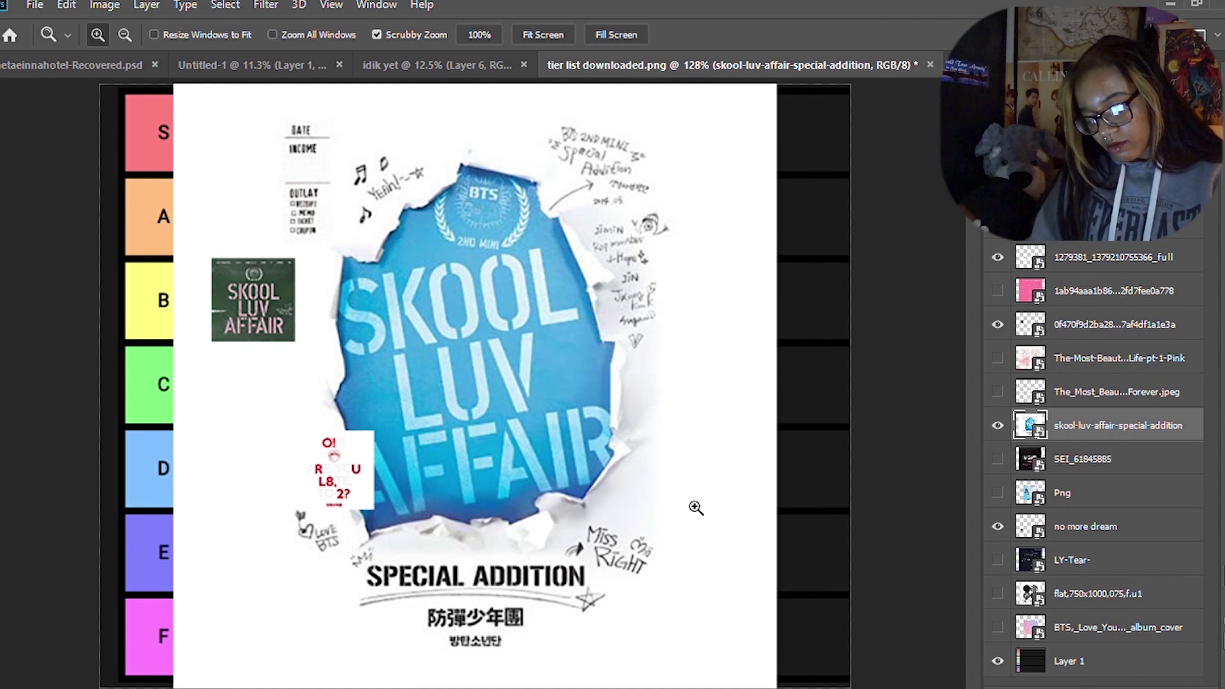
pyautogui.hotkey('ctrl', 't')
pyautogui.moveTo(174, 84); pyautogui.dragTo(436, 346)
pyautogui.moveTo(483, 383); pyautogui.dragTo(395, 310)
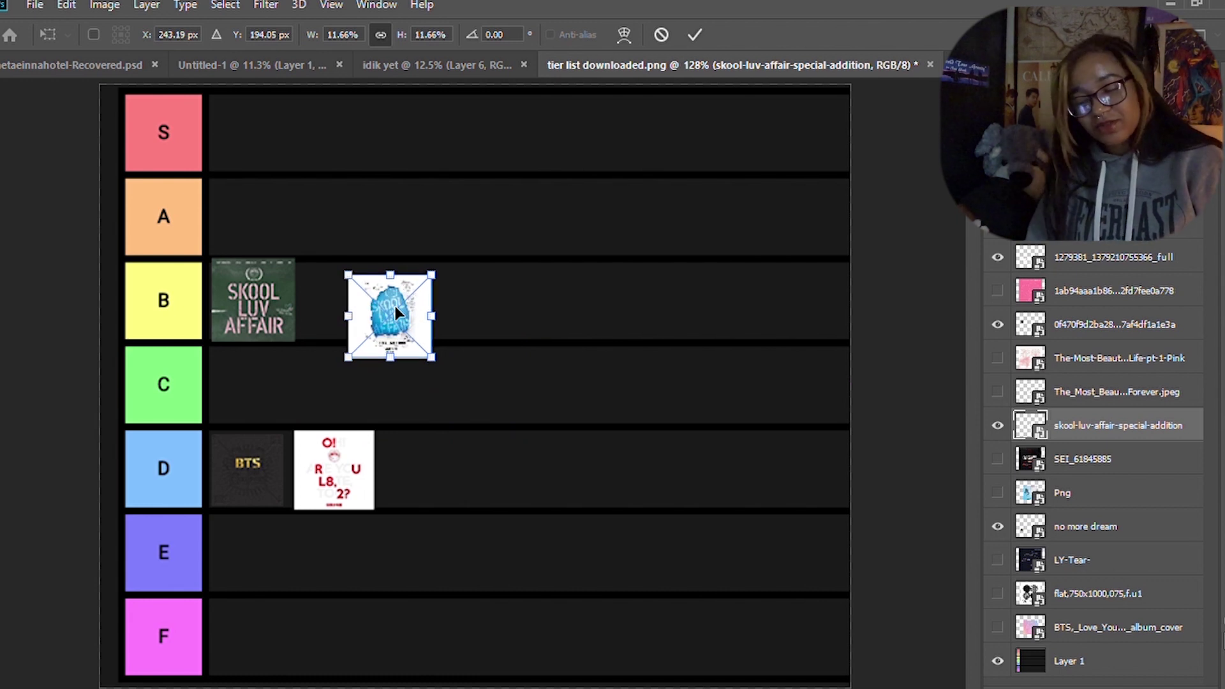
pyautogui.moveTo(395, 305); pyautogui.dragTo(248, 375)
pyautogui.press('Return')
pyautogui.press('z')
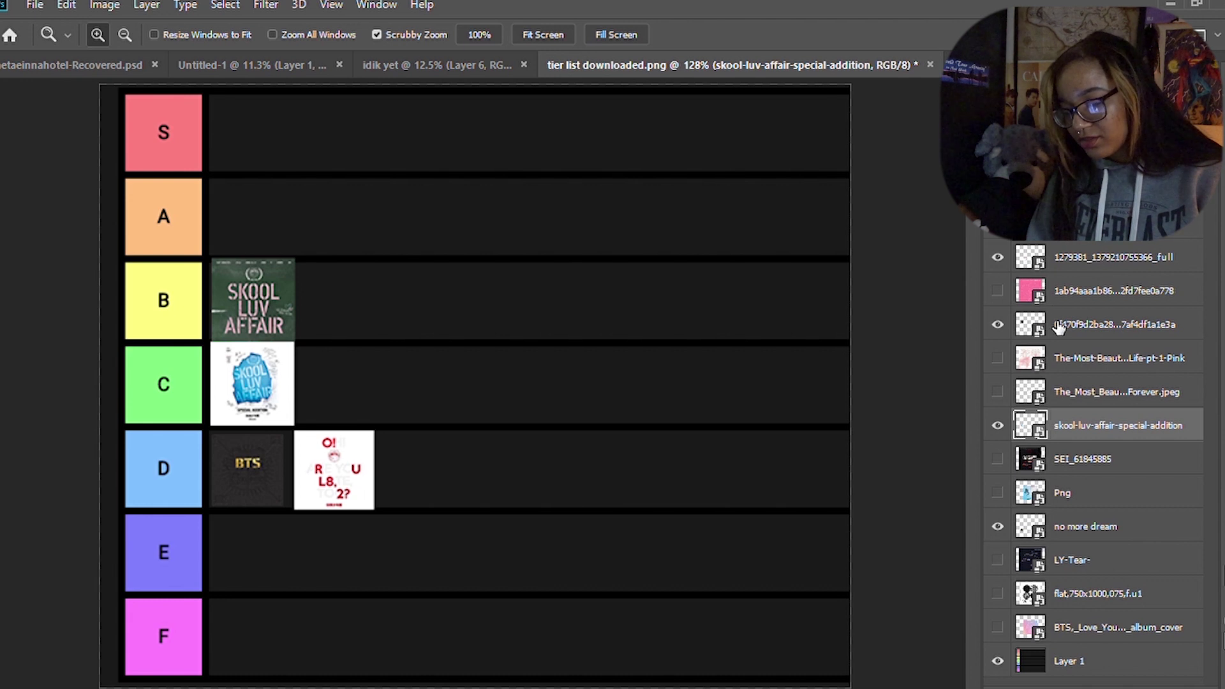
# Show the Dark & Wild cover, scale it to about 12.96% and park it toward the far end of row E
pyautogui.click(1061, 462)
pyautogui.hotkey('ctrl', 't')
pyautogui.moveTo(172, 81); pyautogui.dragTo(504, 351)
pyautogui.moveTo(549, 307); pyautogui.dragTo(741, 558)
pyautogui.moveTo(742, 648); pyautogui.dragTo(743, 556)
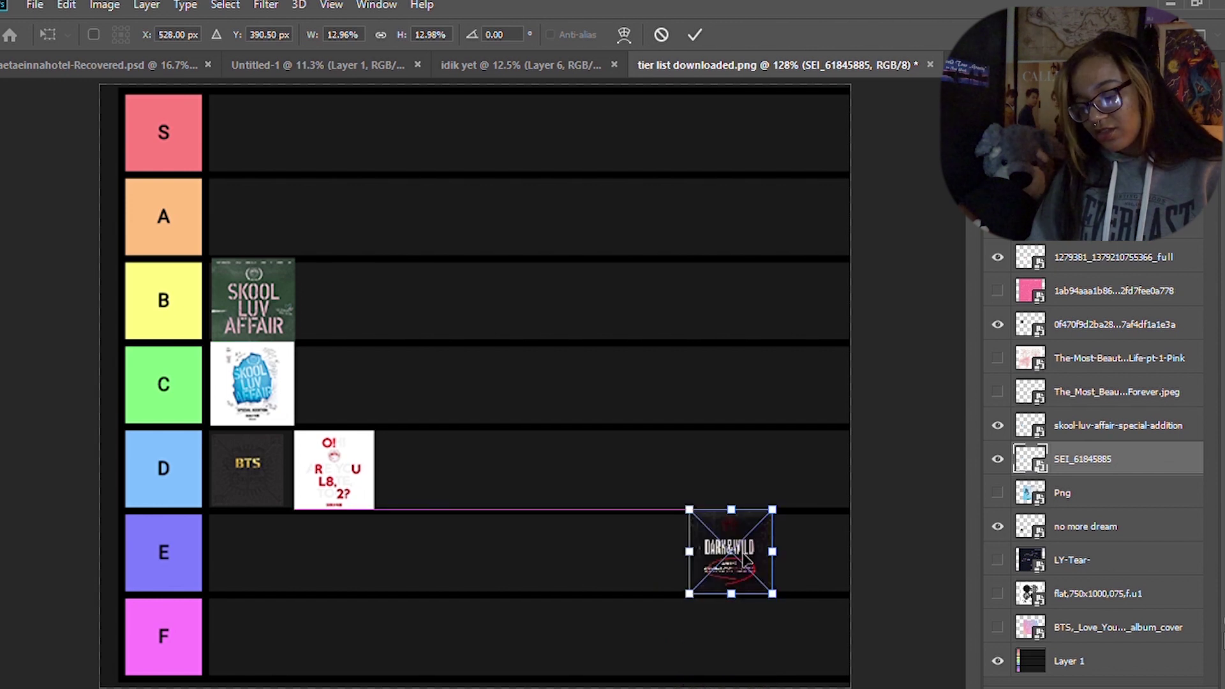
pyautogui.press('Return')
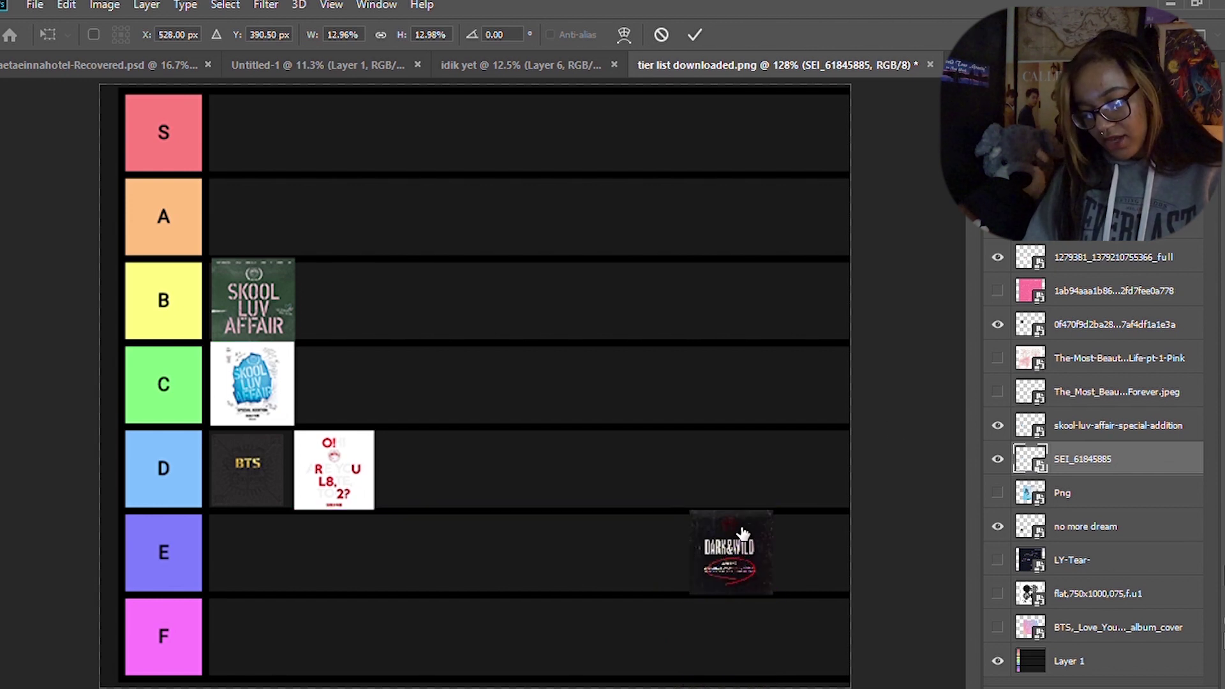
pyautogui.press('z')
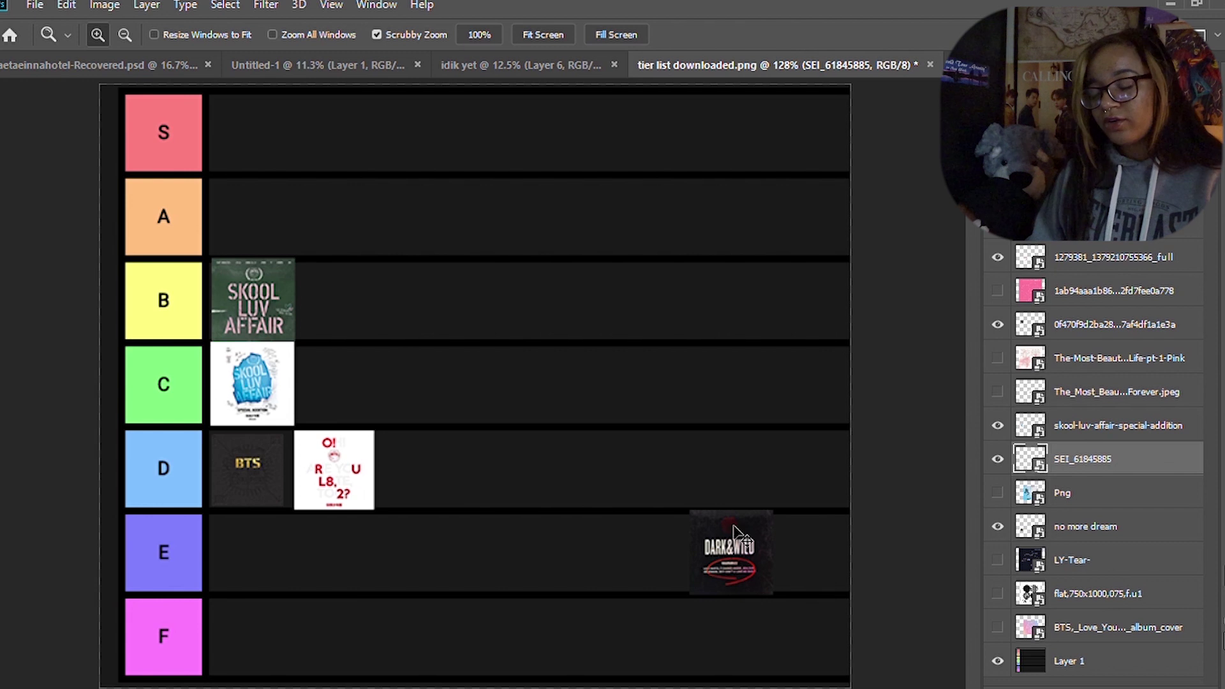
# Scale the Dark & Wild cover down to about 11.85% and move it to the start of row S
pyautogui.hotkey('ctrl', 't')
pyautogui.moveTo(688, 507)
pyautogui.mouseDown()
pyautogui.moveTo(697, 517)
pyautogui.moveTo(692, 508)
pyautogui.mouseUp()
pyautogui.moveTo(734, 563); pyautogui.dragTo(621, 345)
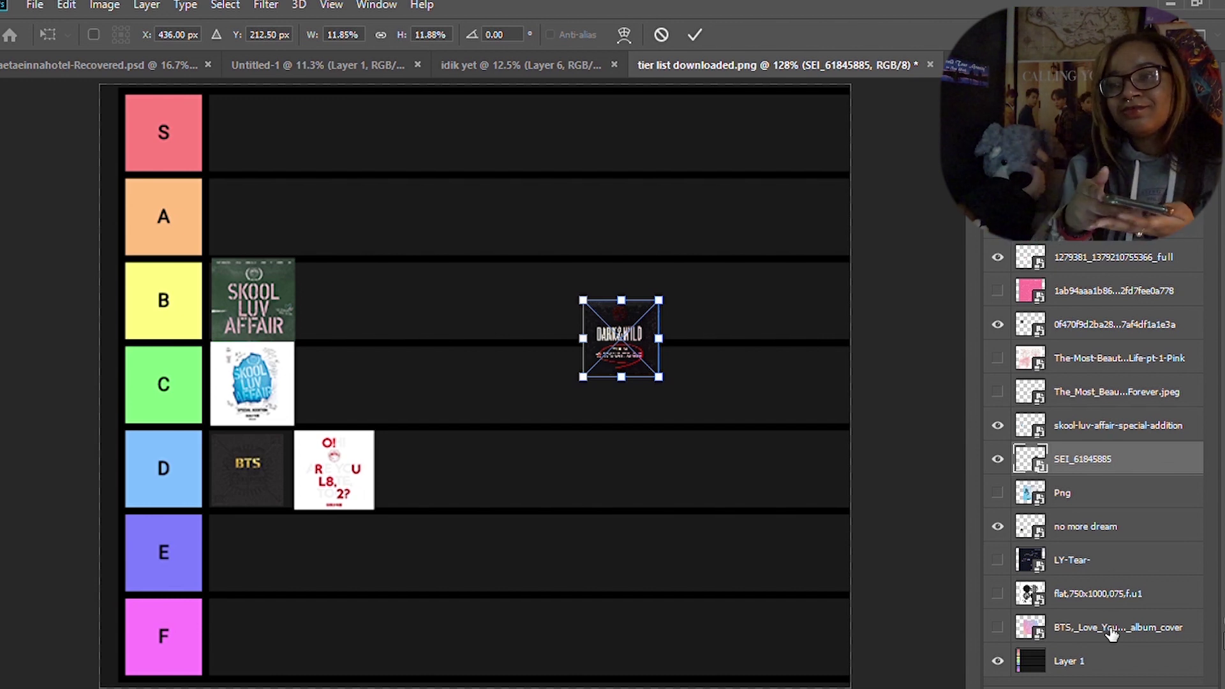
pyautogui.moveTo(621, 337); pyautogui.dragTo(249, 130)
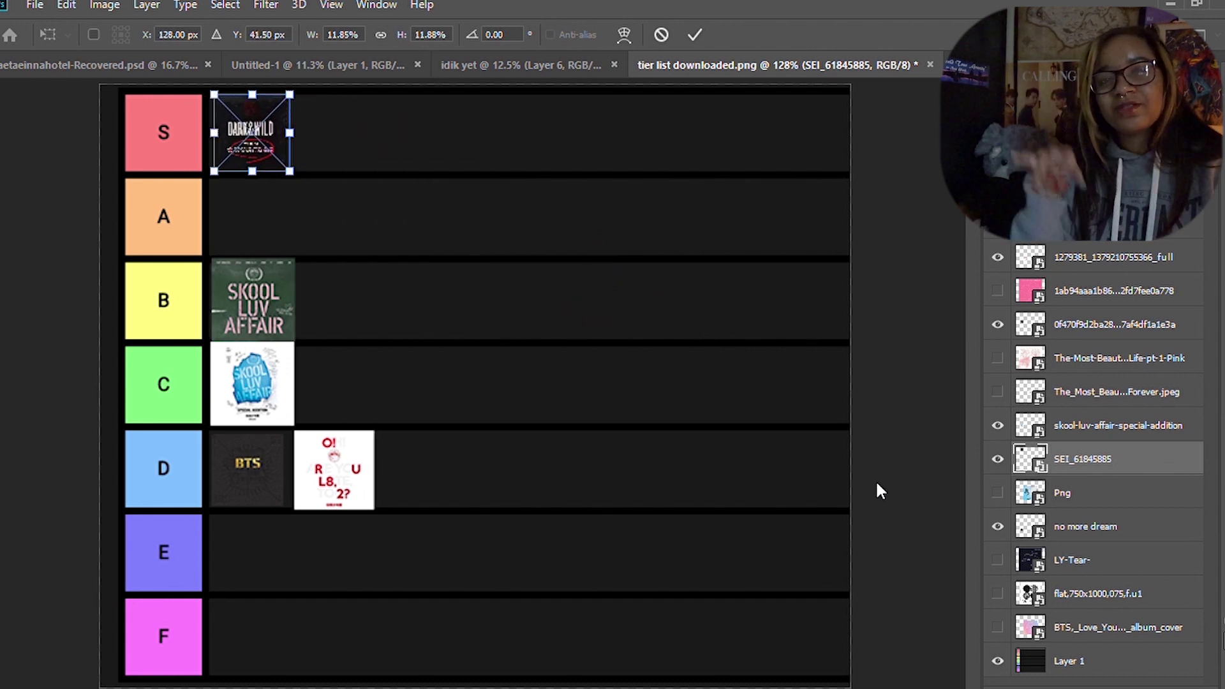
pyautogui.press('Return')
pyautogui.press('z')
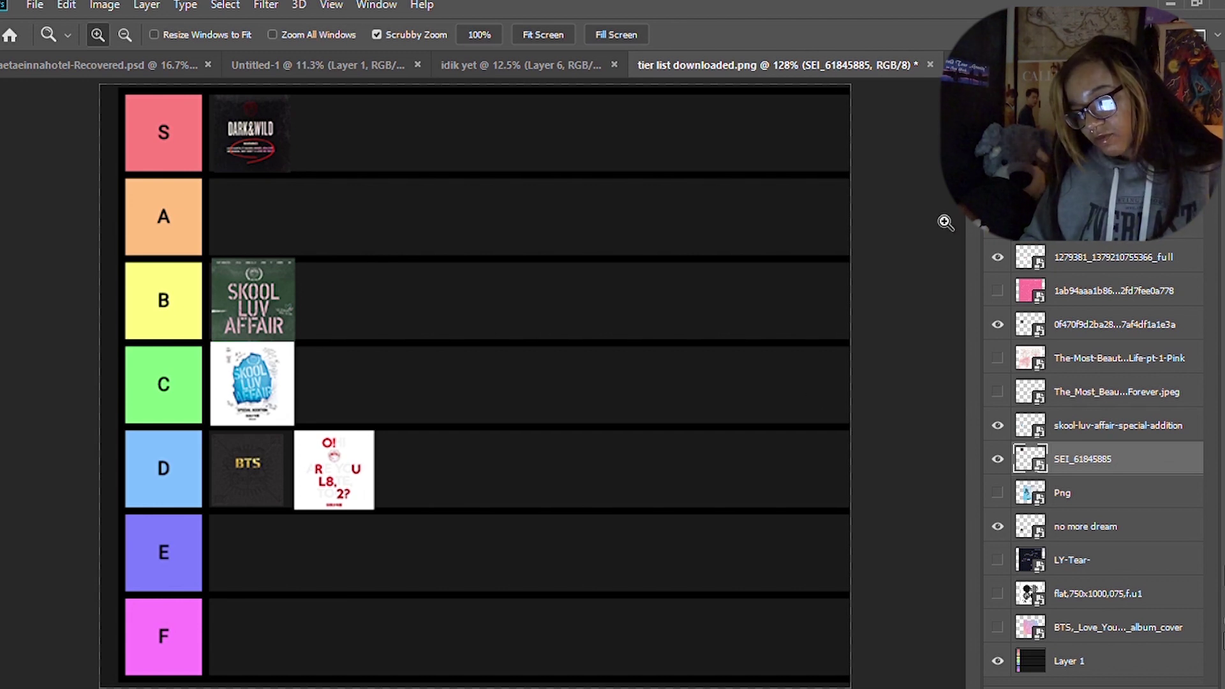
# Show the pink Most Beautiful Moment in Life pt 1 cover, scale it to about 11.5% and place it in row B beside Skool Luv Affair
pyautogui.click(997, 358)
pyautogui.click(1084, 358)
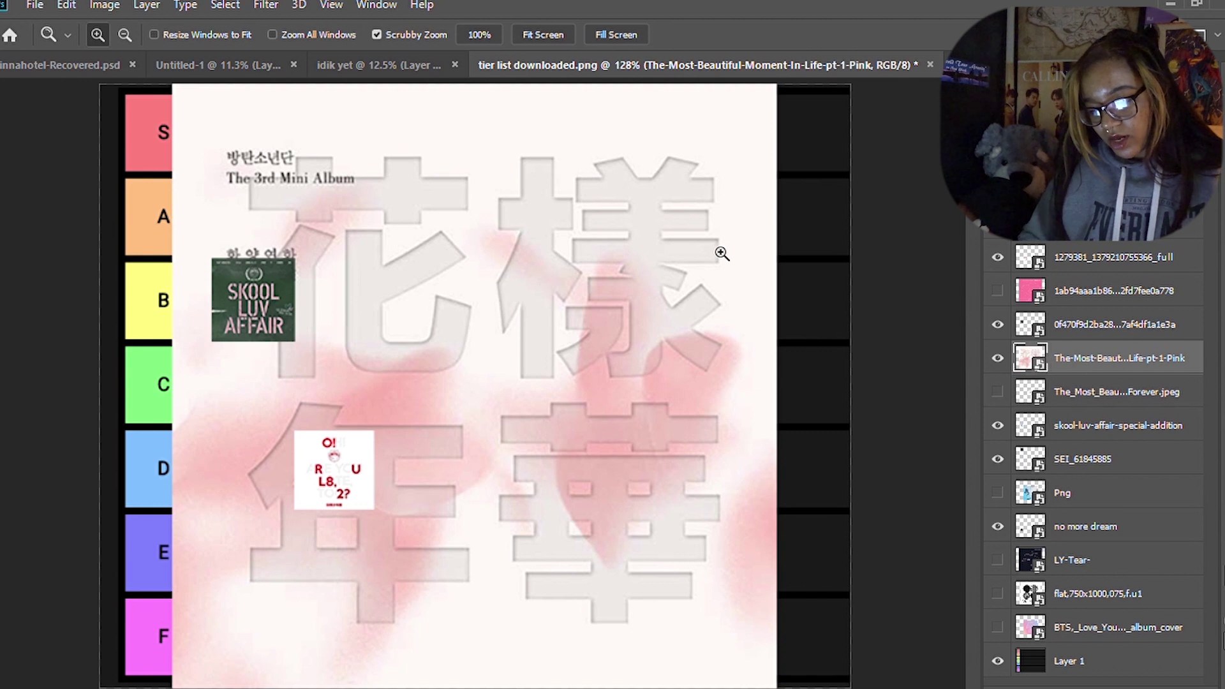
pyautogui.hotkey('ctrl', 't')
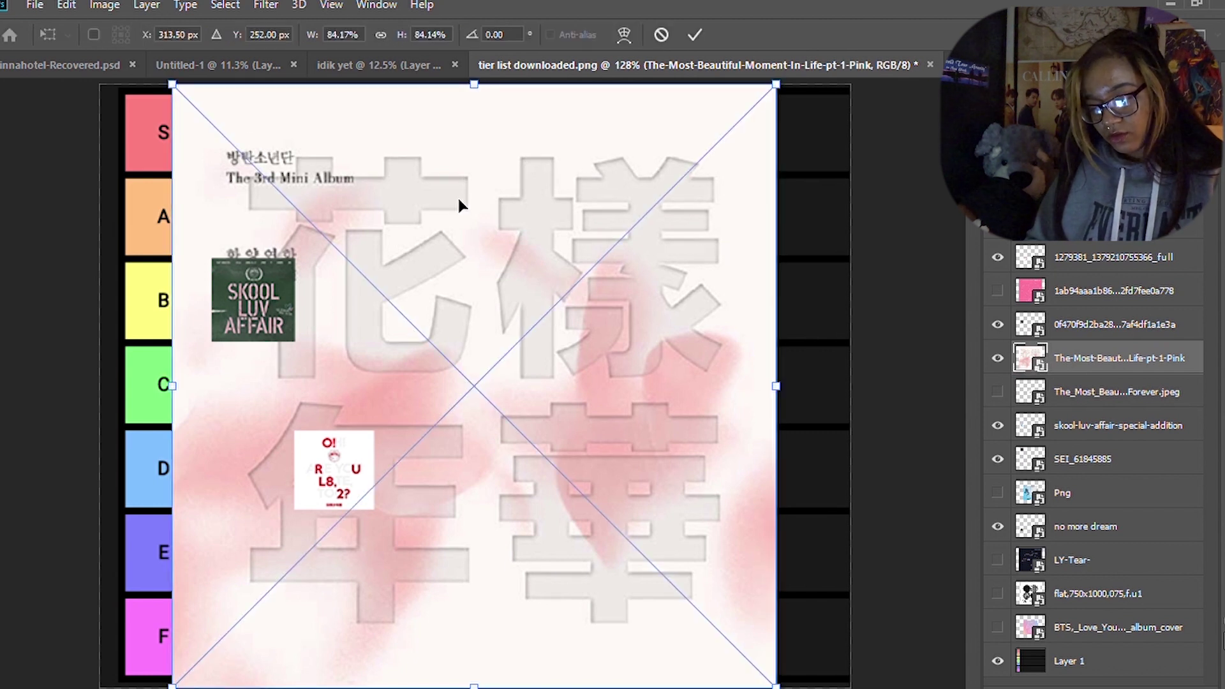
pyautogui.moveTo(170, 84); pyautogui.dragTo(678, 615)
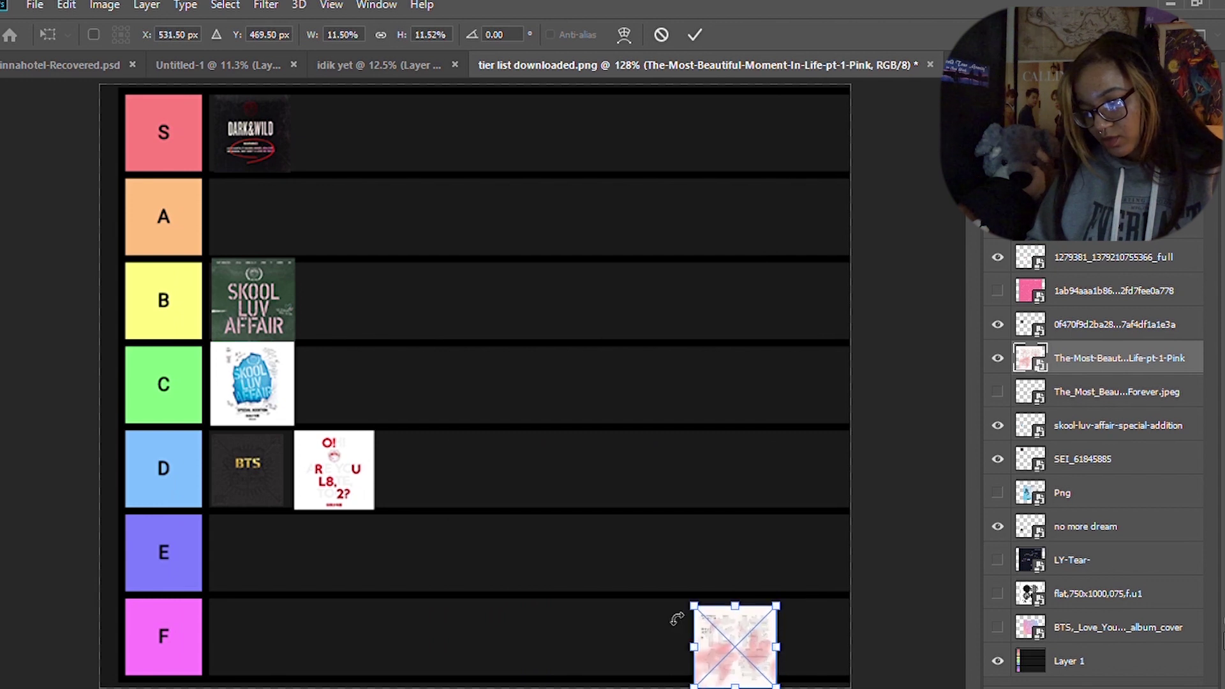
pyautogui.hotkey('ctrl', 'z')
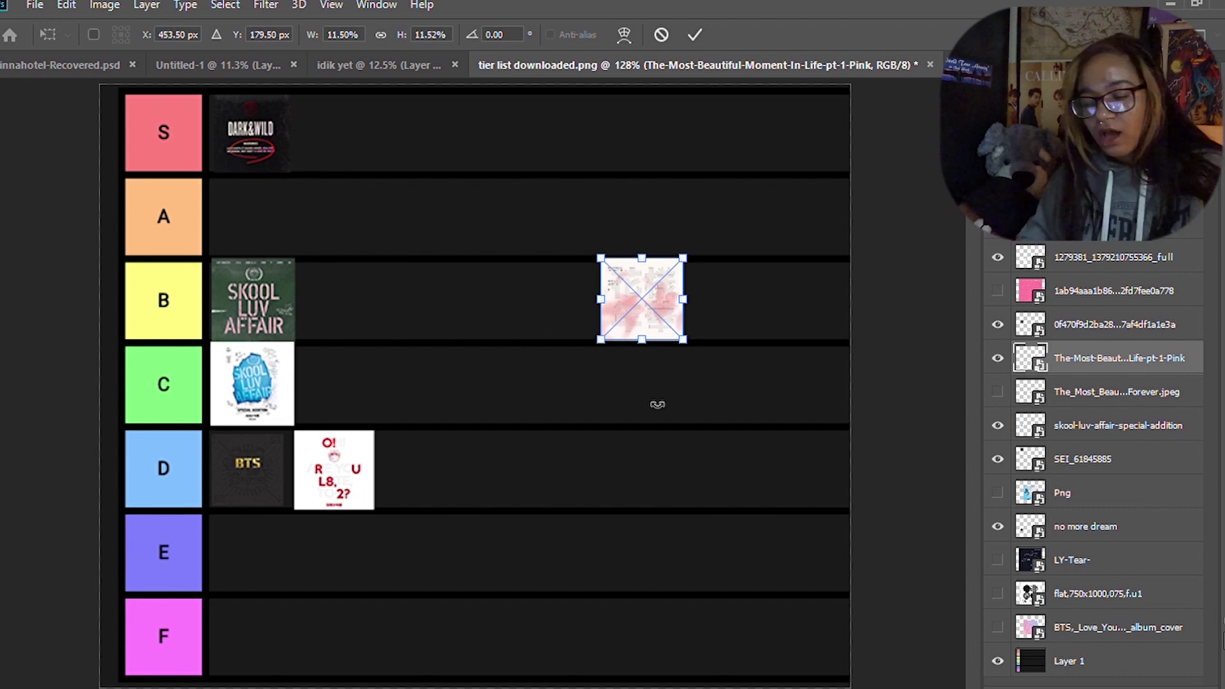
pyautogui.moveTo(641, 297); pyautogui.dragTo(347, 300)
pyautogui.press('Return')
pyautogui.press('z')
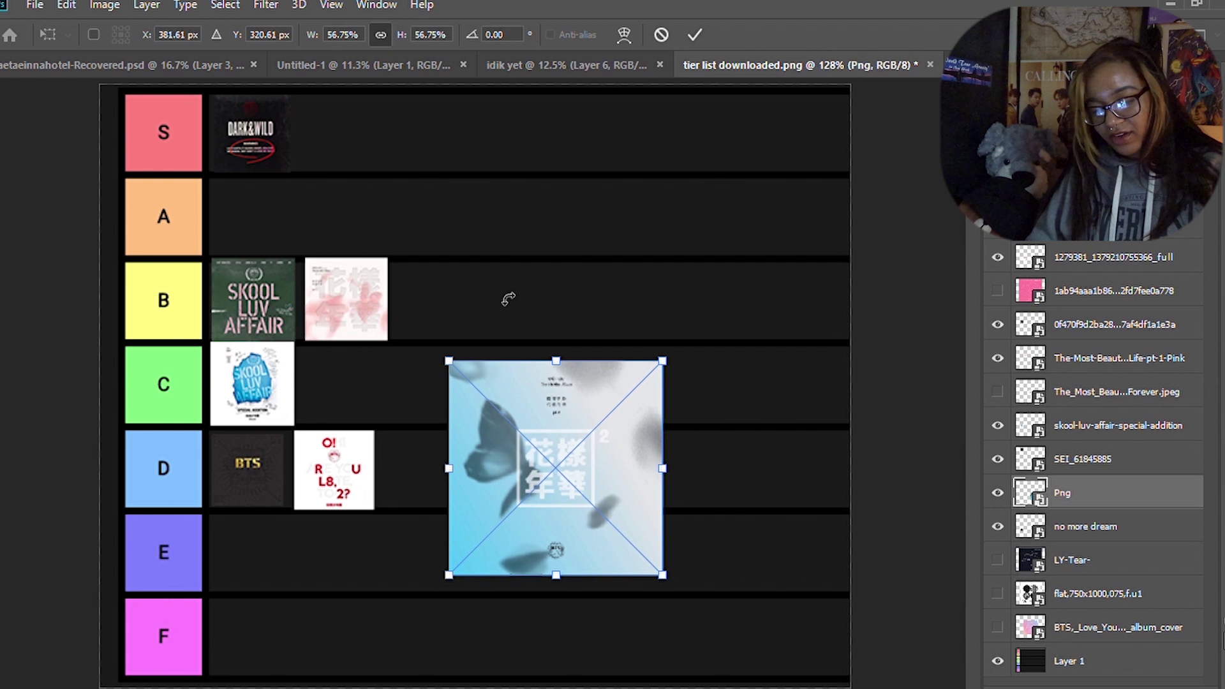
# Scale the blue butterfly cover on the Png layer to about 21.04% and place it at the start of row A
pyautogui.moveTo(449, 361); pyautogui.dragTo(612, 348)
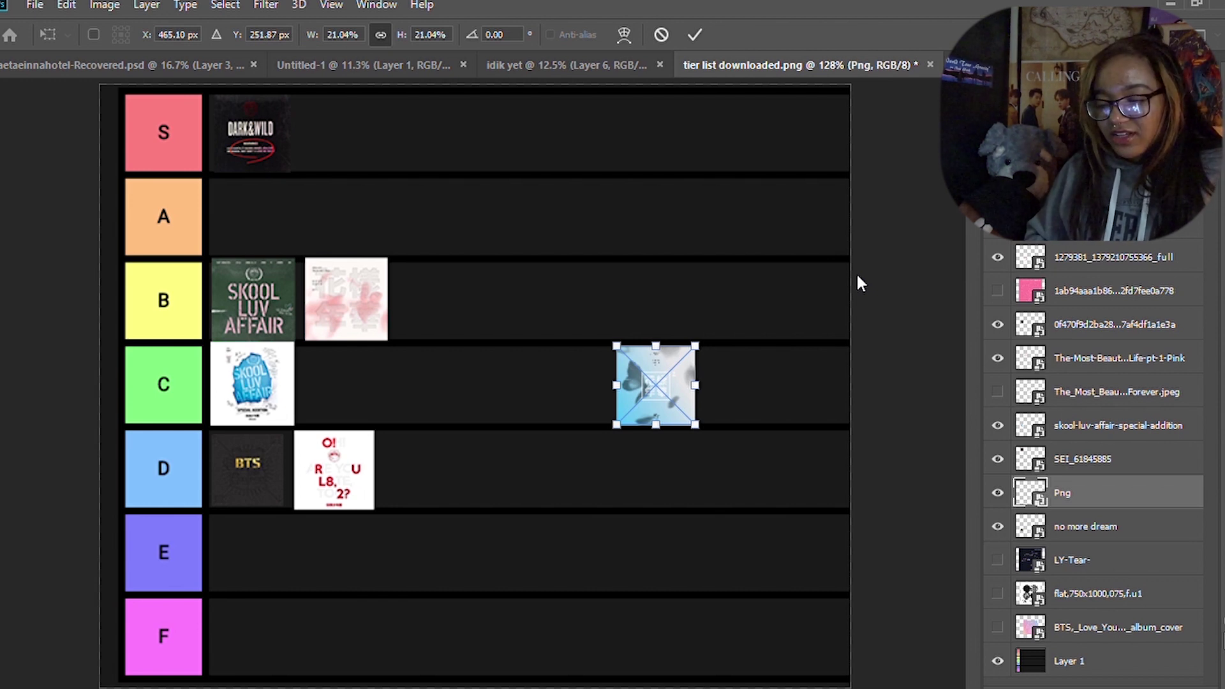
pyautogui.moveTo(634, 383); pyautogui.dragTo(236, 220)
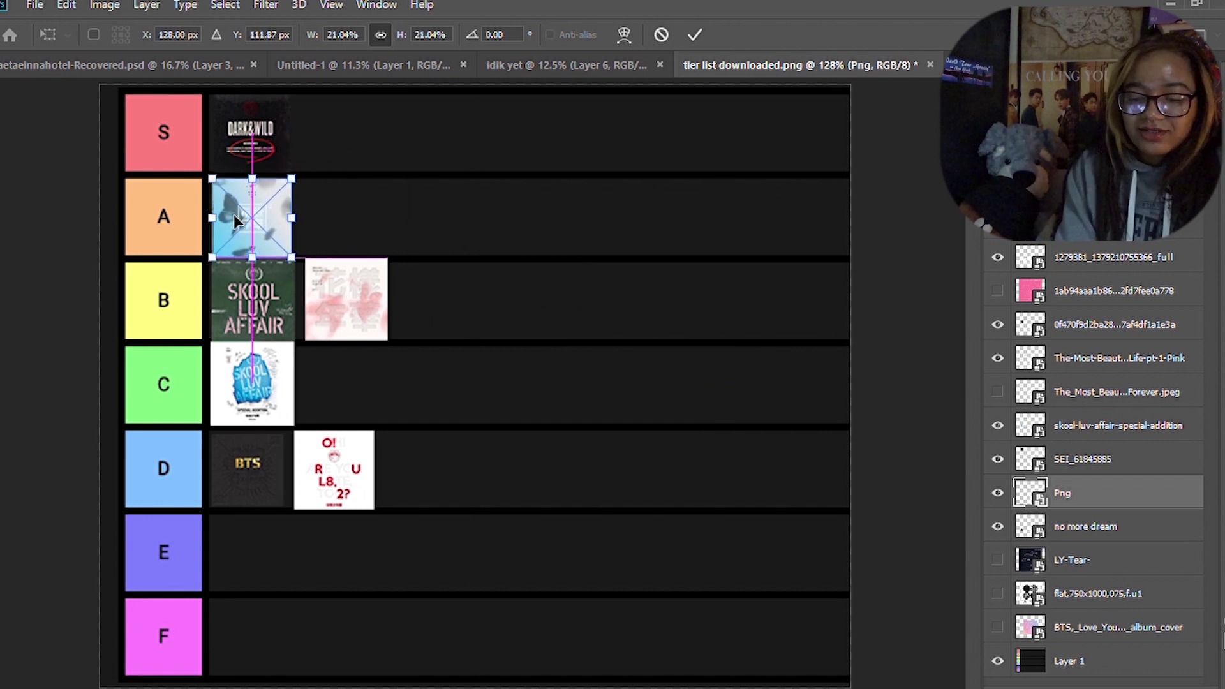
pyautogui.press('Return')
pyautogui.press('z')
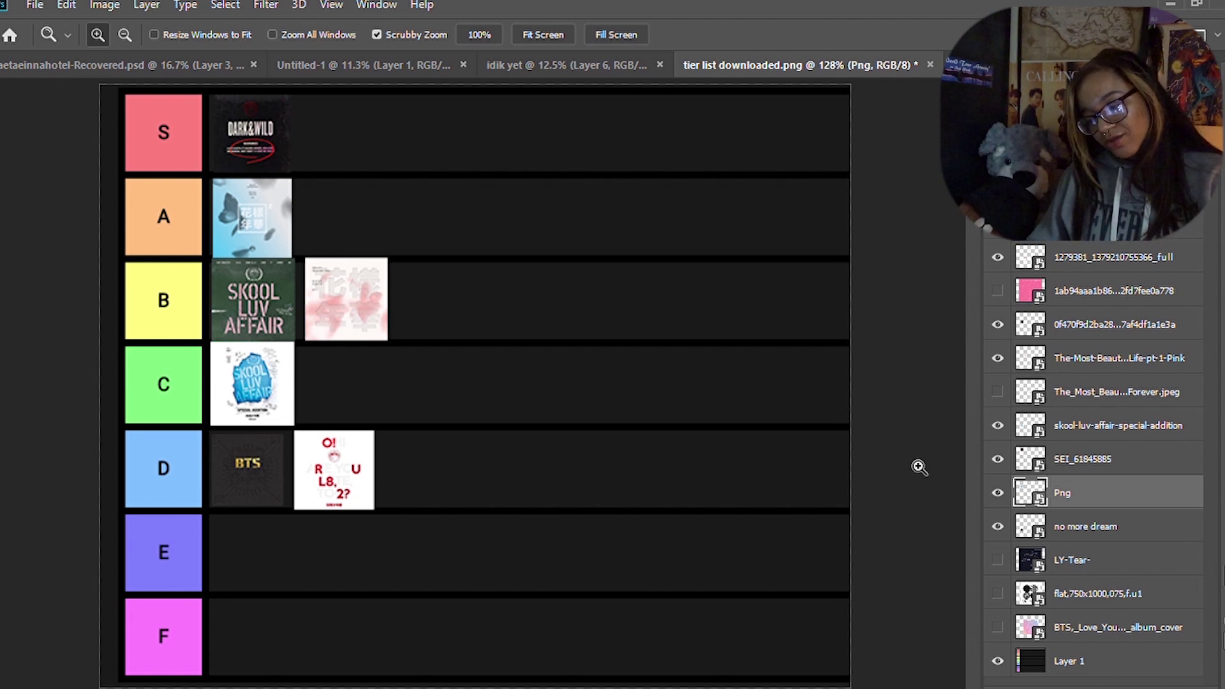
# Show the Wings cover, scale it to about 7.73% and place it in row A beside the blue butterfly cover
pyautogui.click(998, 597)
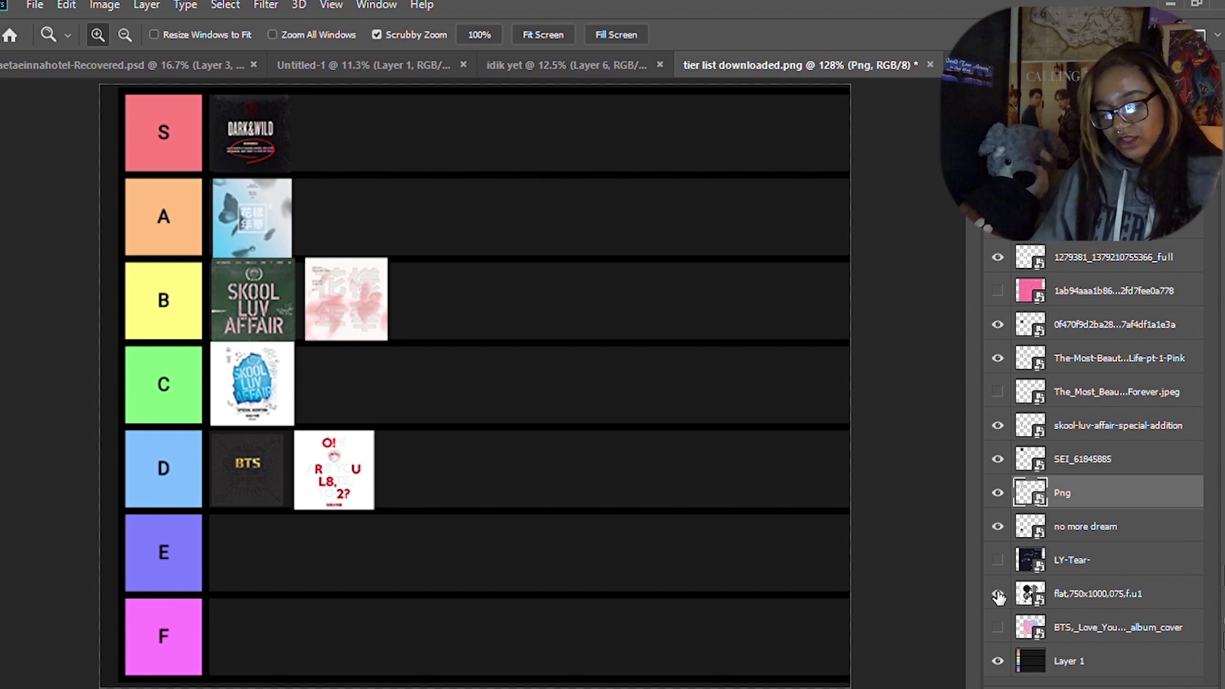
pyautogui.click(1088, 593)
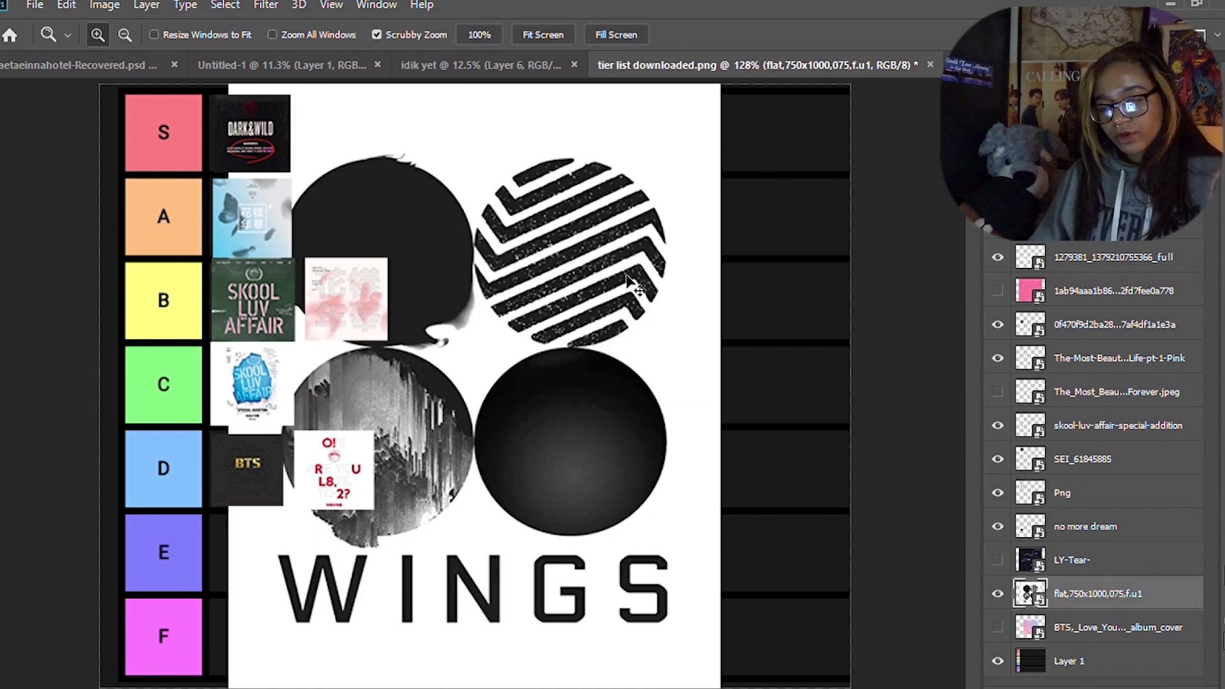
pyautogui.hotkey('ctrl', 't')
pyautogui.moveTo(628, 280); pyautogui.dragTo(679, 305)
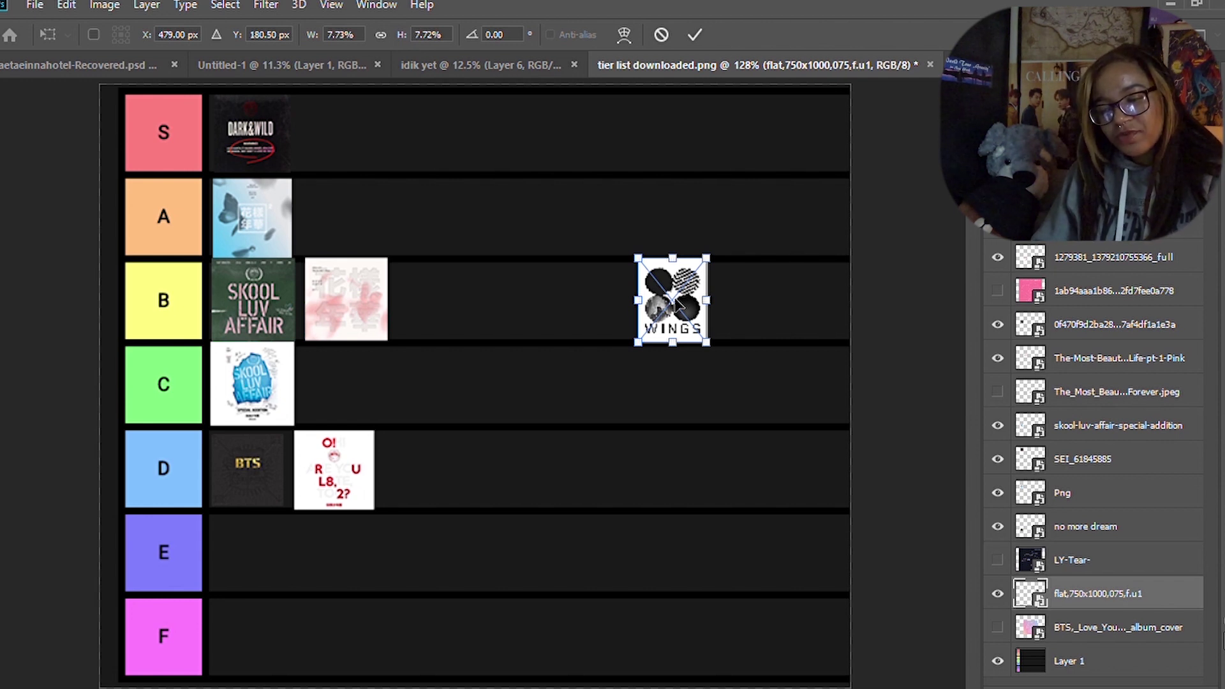
pyautogui.press('Escape')
pyautogui.press('z')
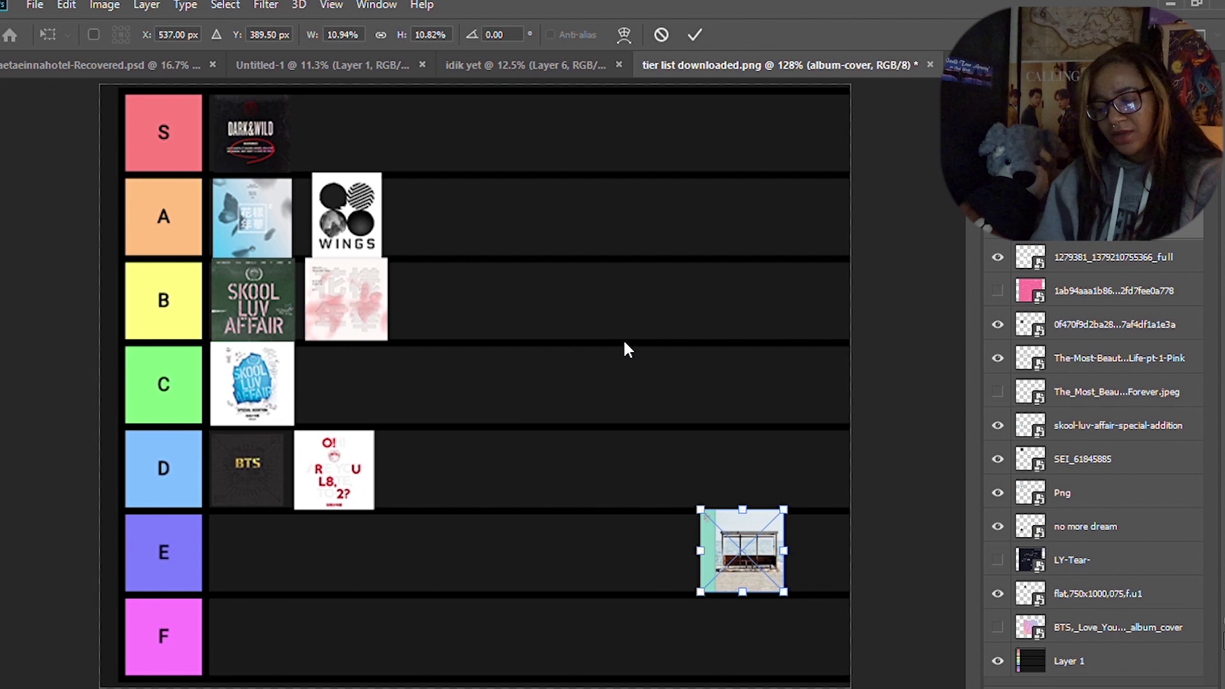
# Move the scaled-down bus stop cover from row E into row B beside the pink Most Beautiful Moment in Life cover
pyautogui.moveTo(716, 549); pyautogui.dragTo(433, 289)
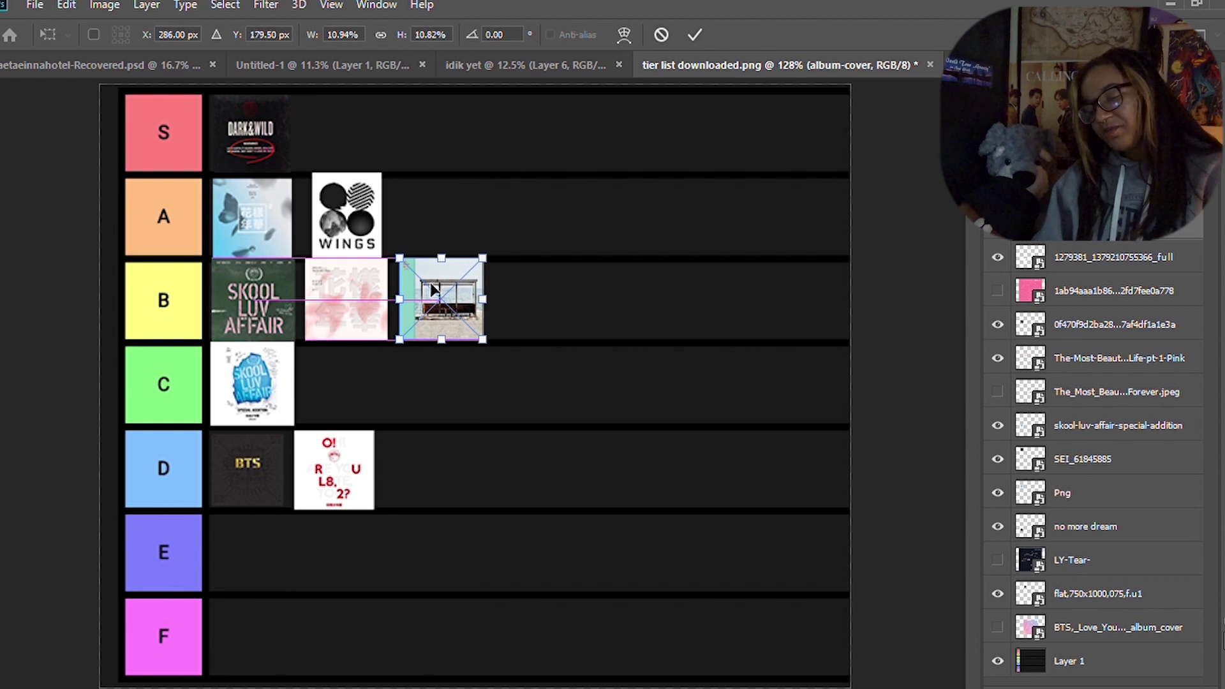
pyautogui.press('Return')
pyautogui.press('z')
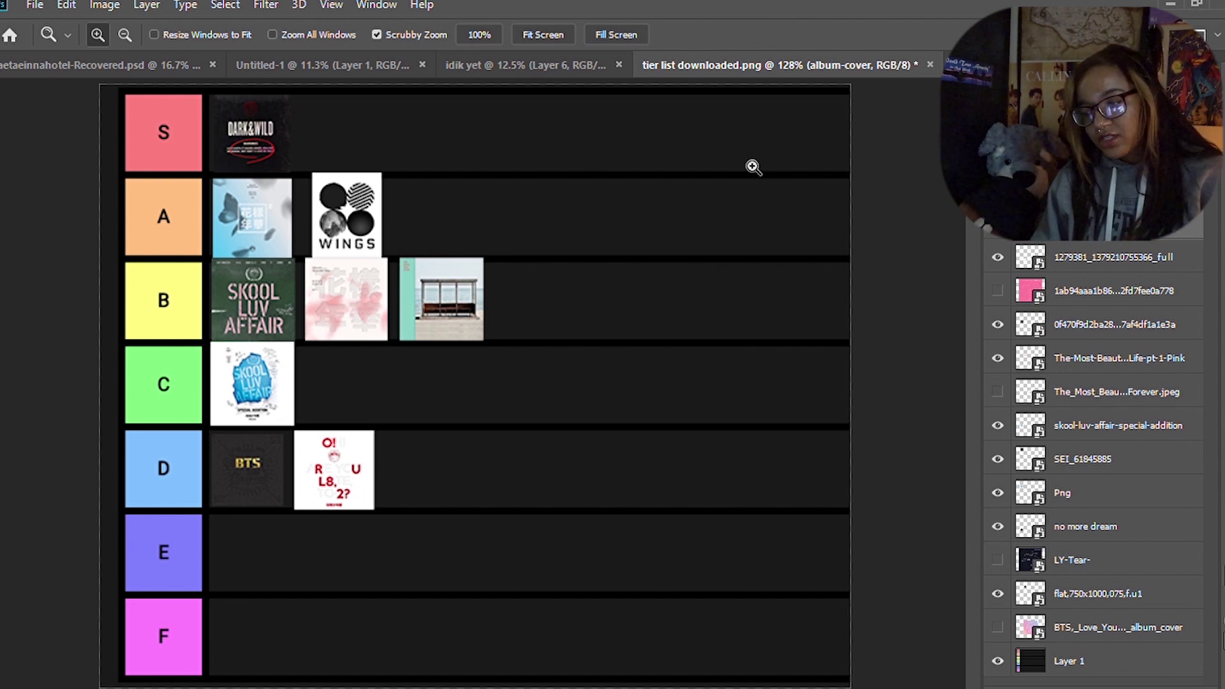
# Show the white LY flower cover, scale it to about 26.92% and park it in the middle of row D
pyautogui.hotkey('ctrl', 'v')
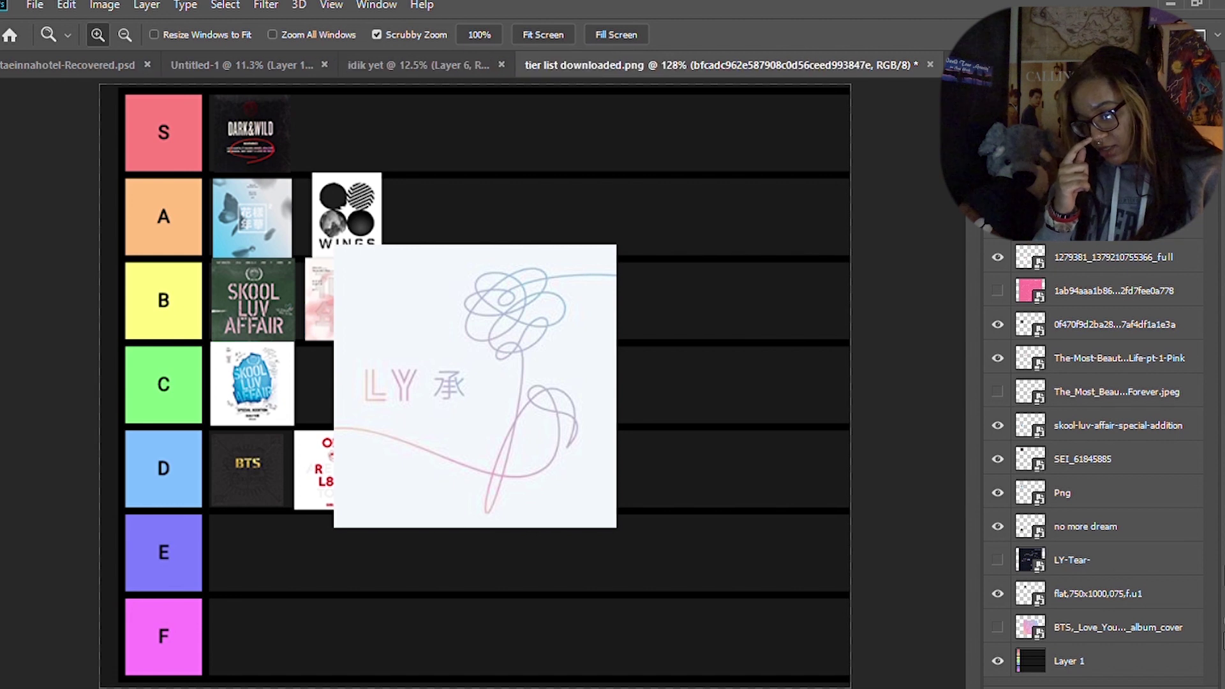
pyautogui.hotkey('ctrl', 't')
pyautogui.moveTo(334, 244); pyautogui.dragTo(463, 433)
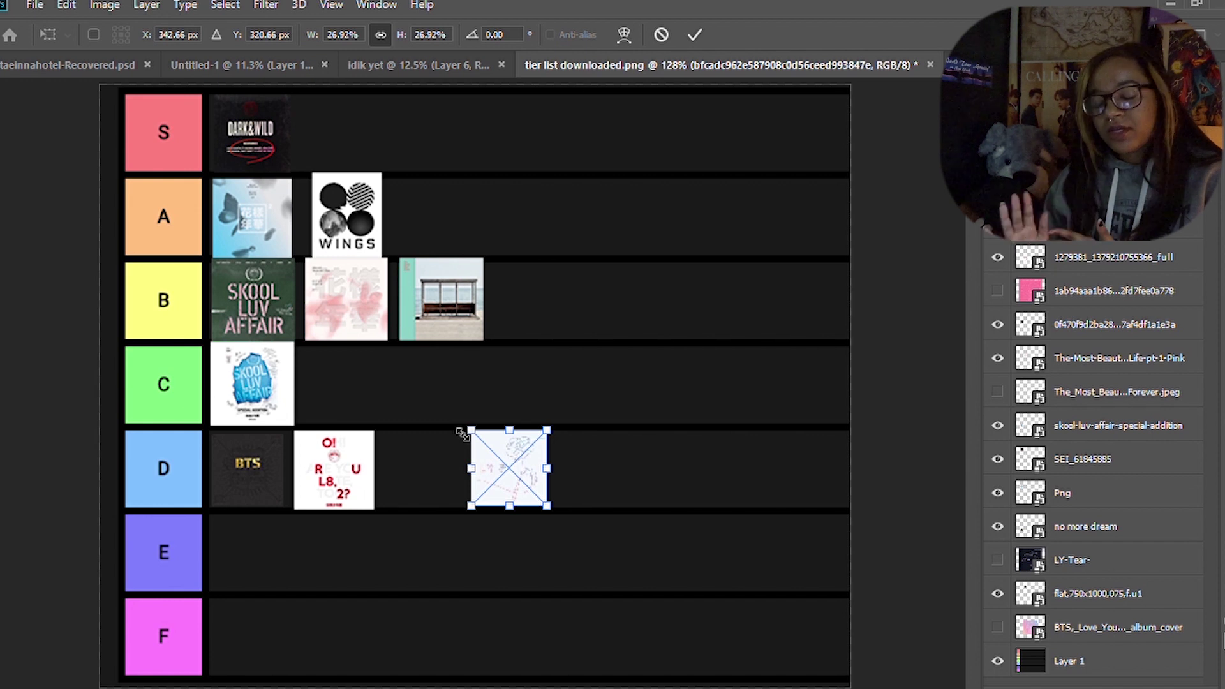
pyautogui.press('Right')
pyautogui.press('Right')
pyautogui.press('Right')
pyautogui.press('Right')
pyautogui.press('Right')
pyautogui.press('Right')
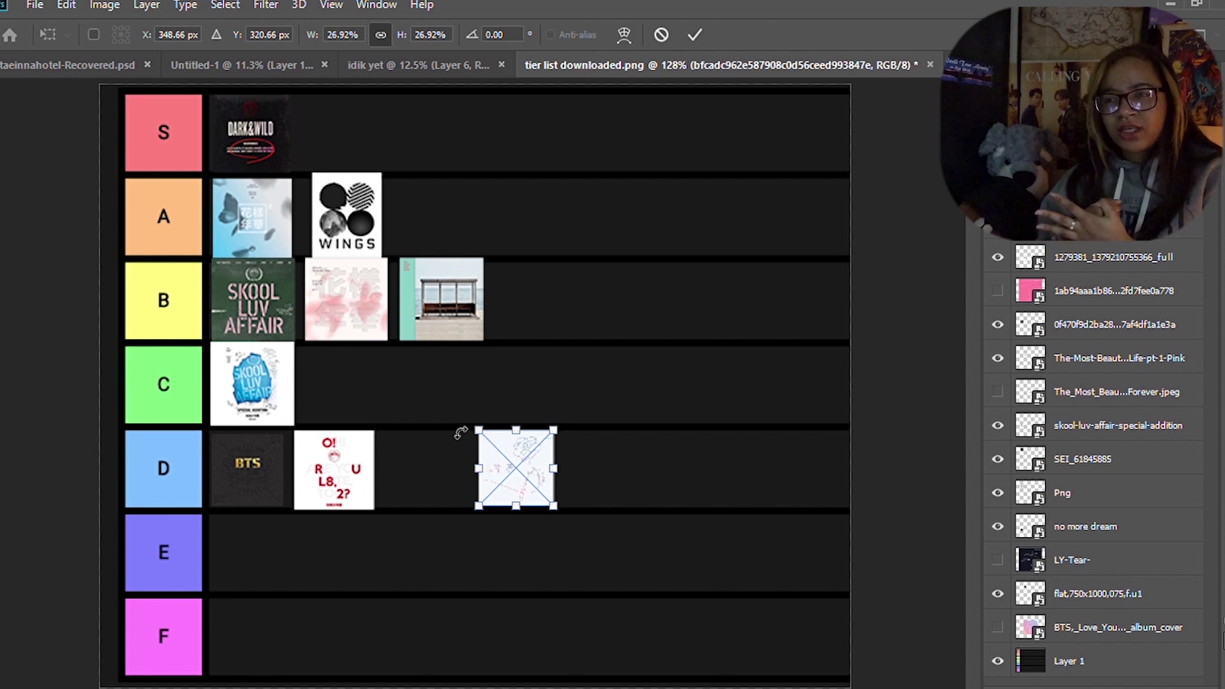
# Move the white LY flower cover into row S beside Dark & Wild
pyautogui.moveTo(508, 484); pyautogui.dragTo(336, 150)
pyautogui.press('Return')
pyautogui.press('z')
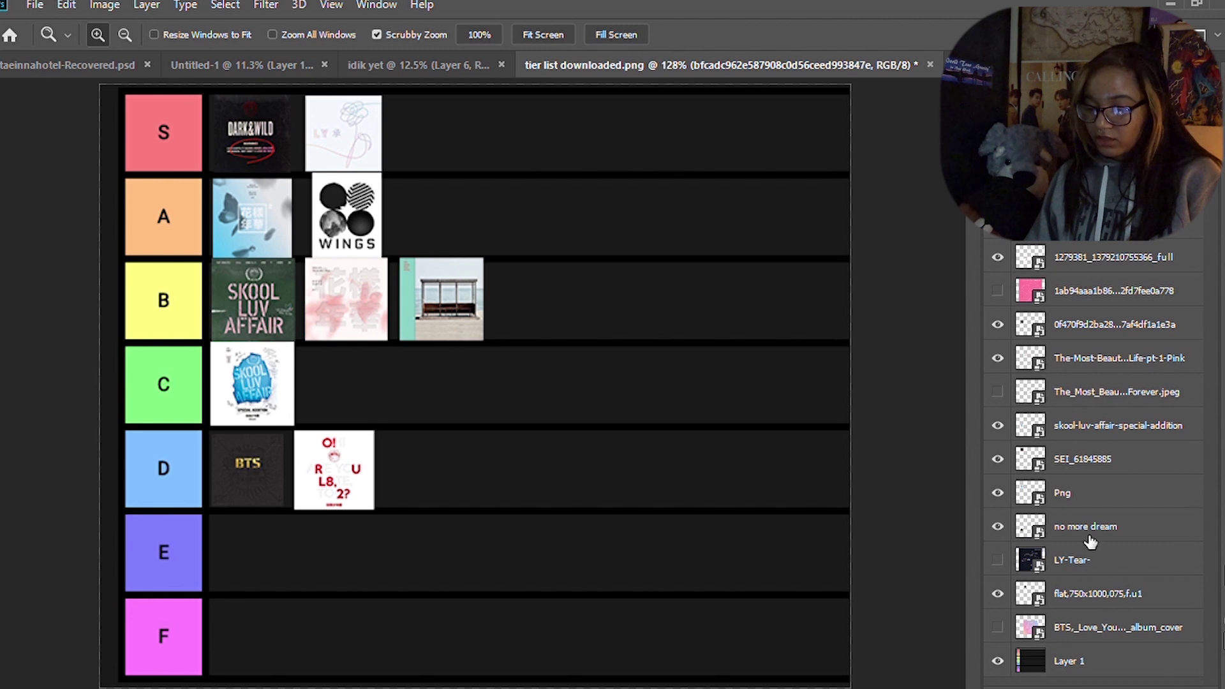
# Show the dark LY-Tear- cover, scale it to about 11.65% and park it in row D
pyautogui.click(996, 559)
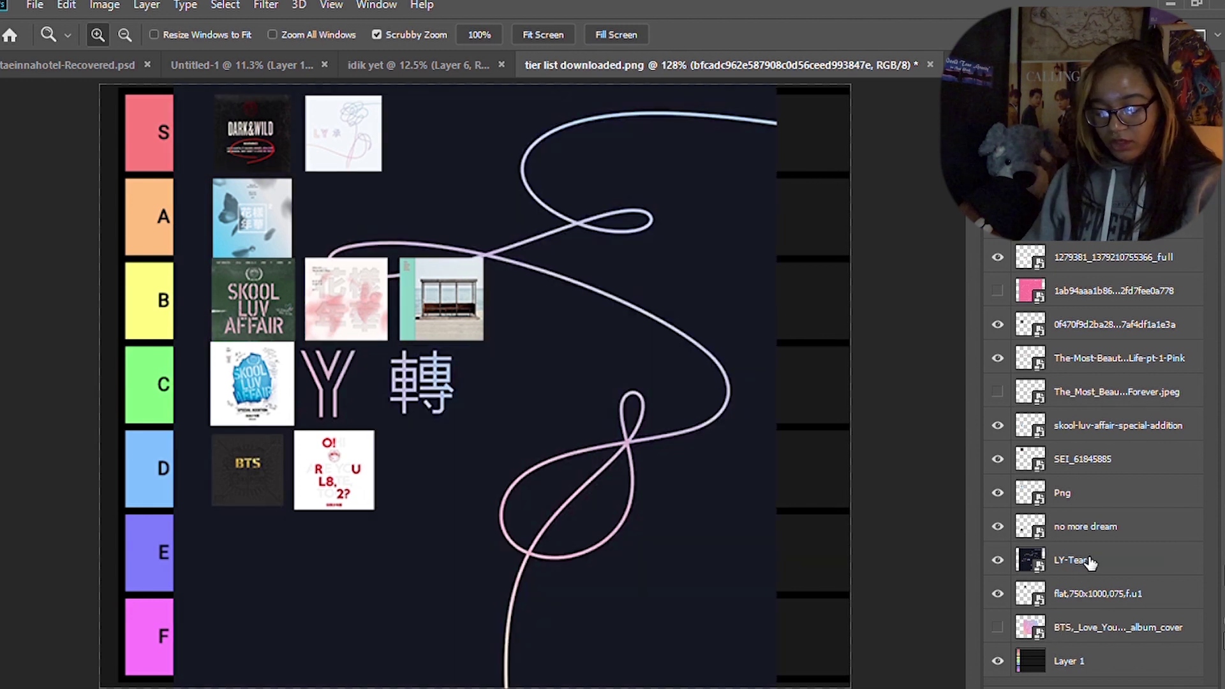
pyautogui.click(1071, 559)
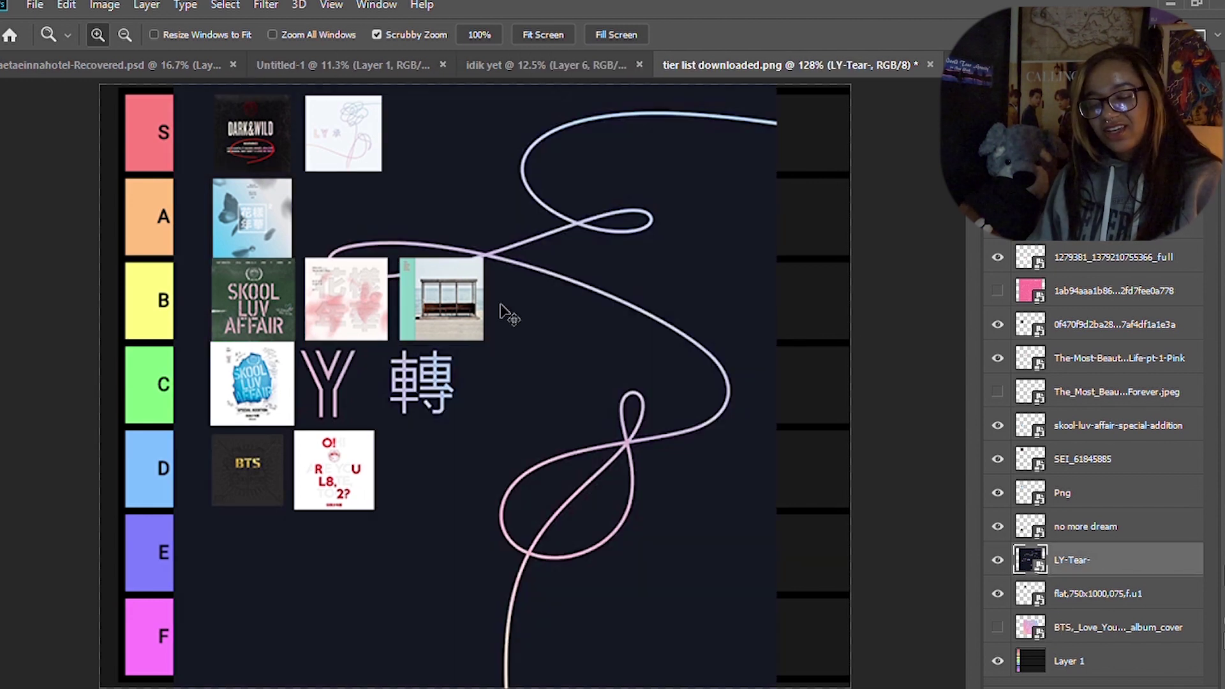
pyautogui.hotkey('ctrl', 't')
pyautogui.moveTo(110, 84); pyautogui.dragTo(504, 418)
pyautogui.moveTo(531, 550); pyautogui.dragTo(403, 436)
pyautogui.moveTo(374, 300); pyautogui.dragTo(460, 521)
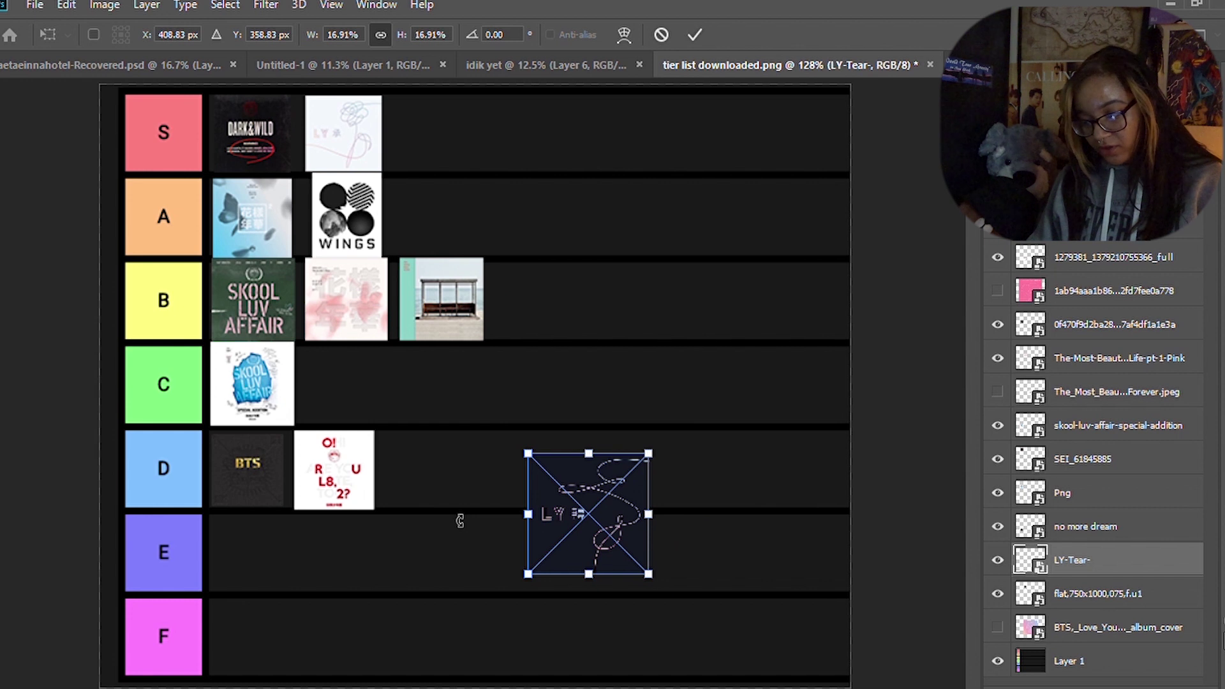
pyautogui.moveTo(527, 454); pyautogui.dragTo(565, 491)
pyautogui.moveTo(605, 545); pyautogui.dragTo(622, 478)
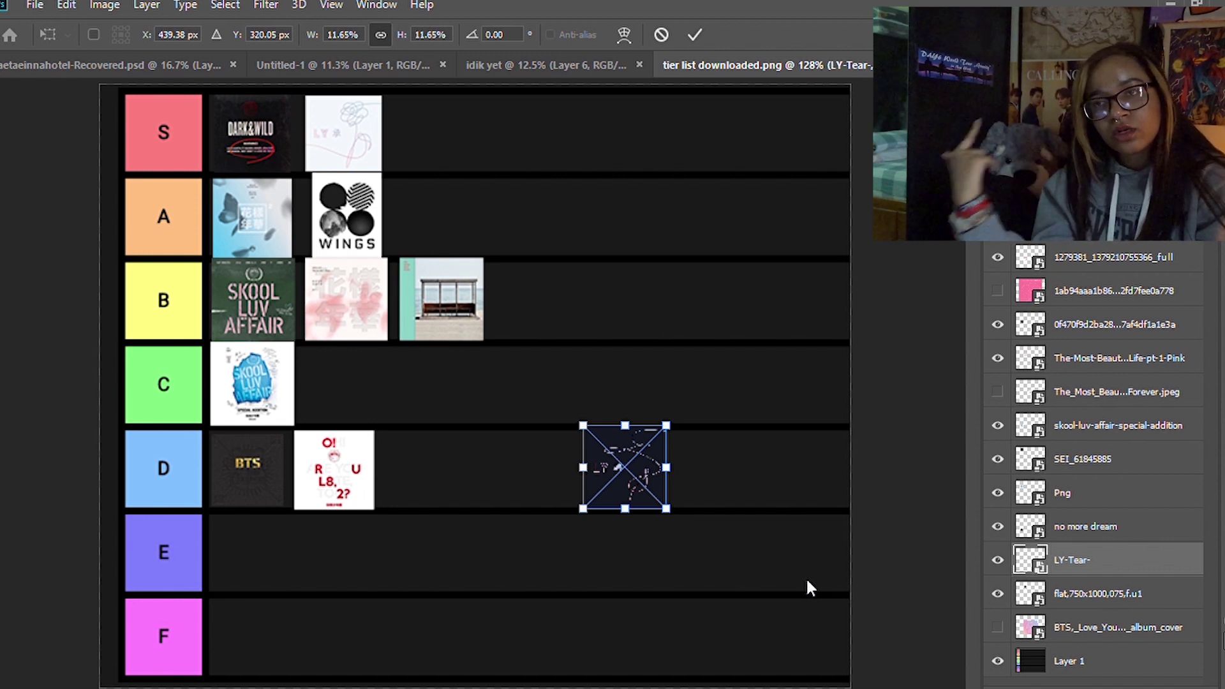
# Move the LY-Tear- cover into row S beside the white LY flower cover and scale it down to about 10.87%
pyautogui.moveTo(630, 462); pyautogui.dragTo(543, 208)
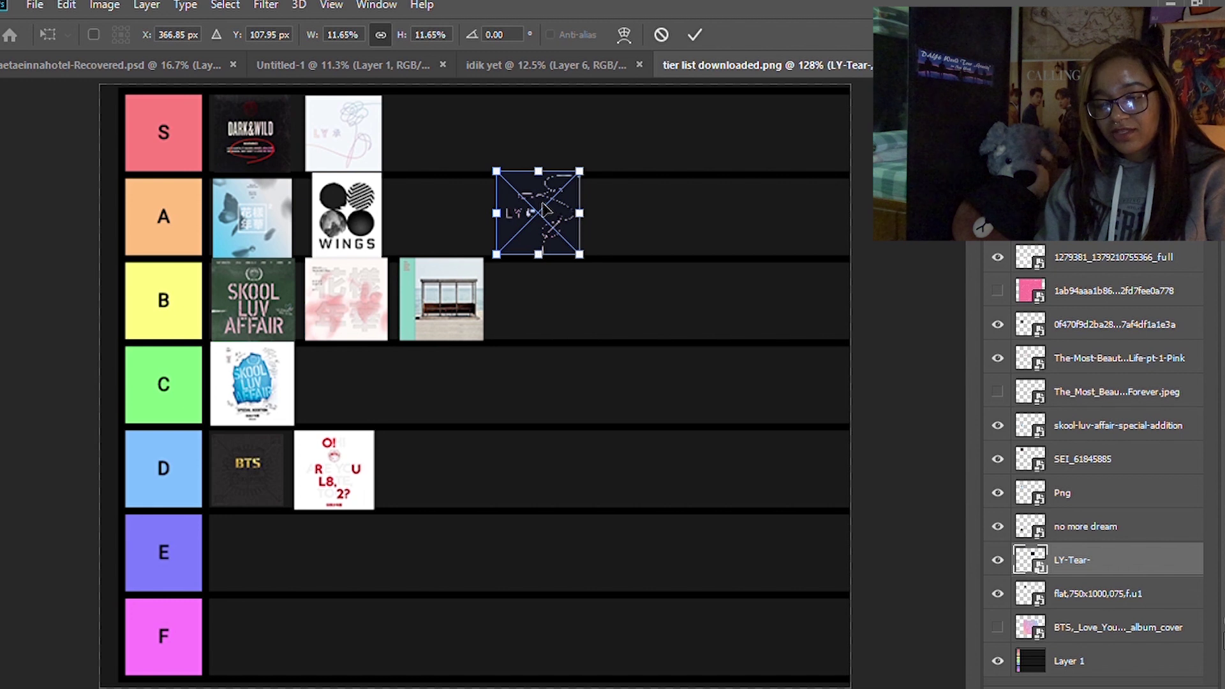
pyautogui.moveTo(543, 208); pyautogui.dragTo(437, 127)
pyautogui.moveTo(475, 176); pyautogui.dragTo(472, 176)
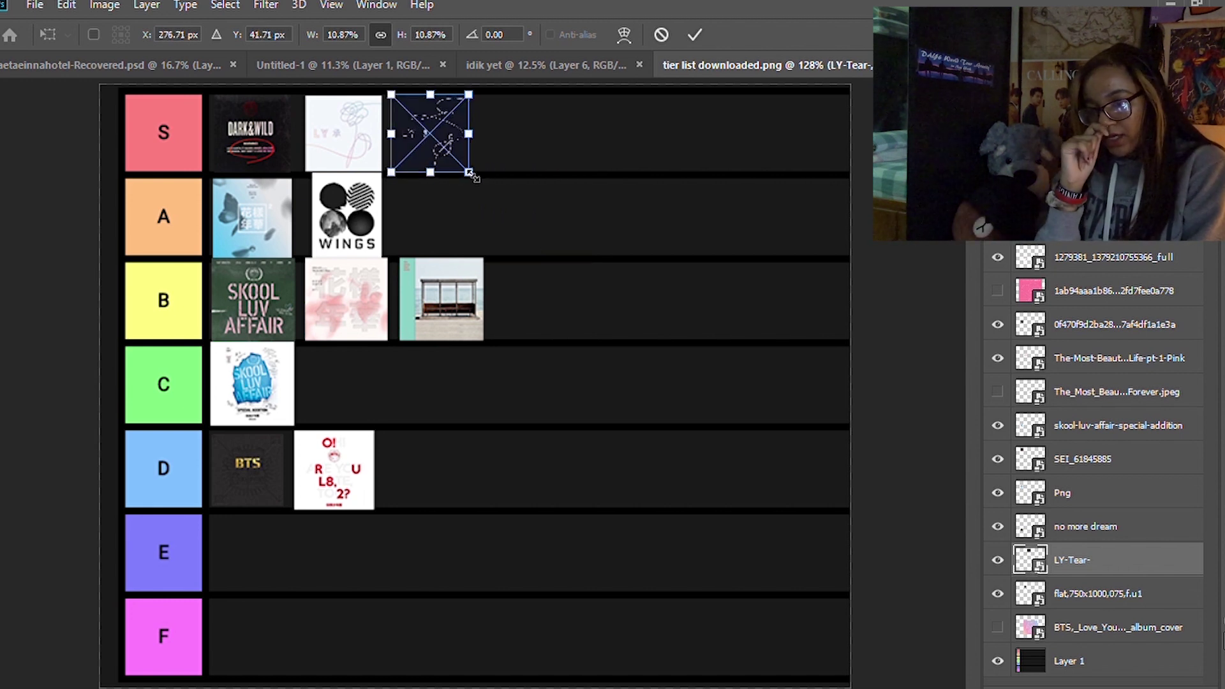
pyautogui.press('Return')
pyautogui.press('z')
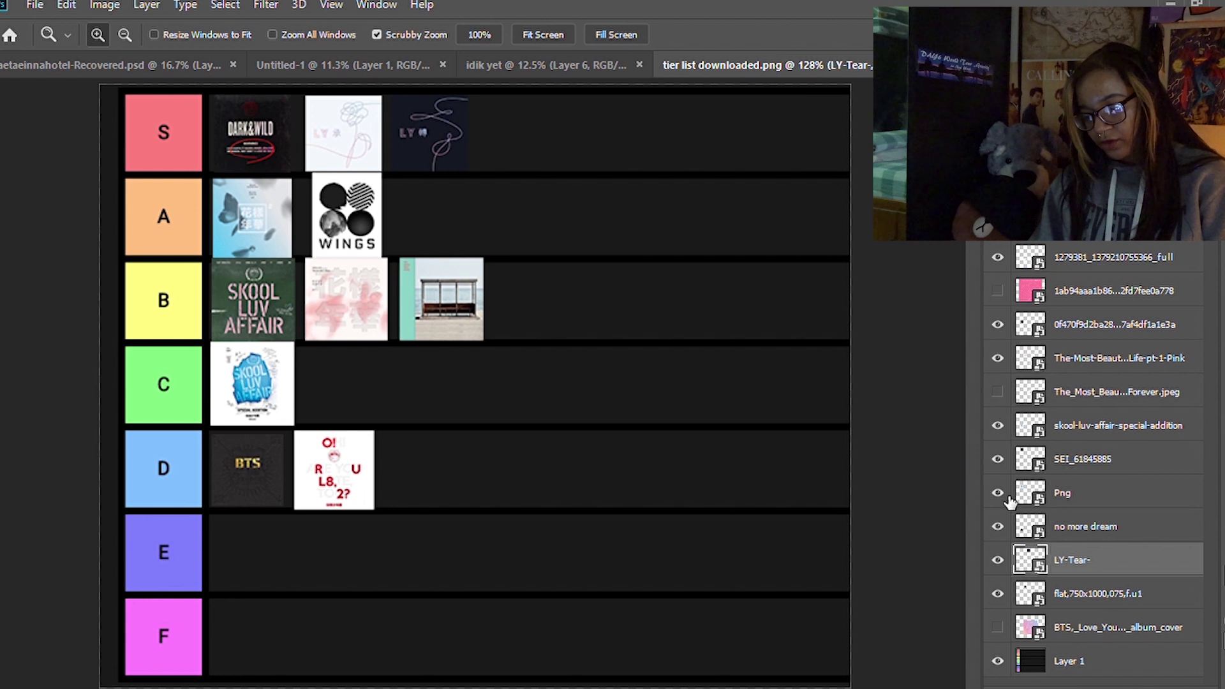
# Show the pink and blue Love Yourself Answer cover, scale it to about 22.53% and park it in row D
pyautogui.click(996, 627)
pyautogui.click(1098, 627)
pyautogui.hotkey('ctrl', 't')
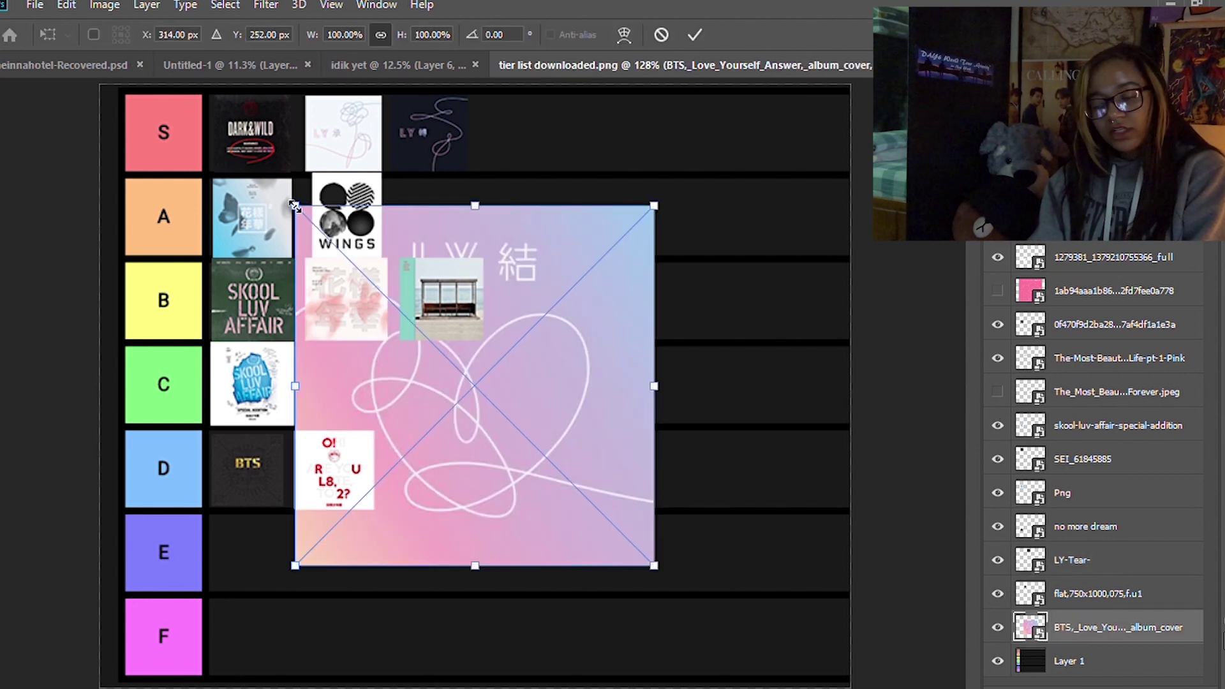
pyautogui.moveTo(295, 205); pyautogui.dragTo(461, 365)
pyautogui.moveTo(541, 481); pyautogui.dragTo(453, 470)
pyautogui.moveTo(376, 378); pyautogui.dragTo(461, 449)
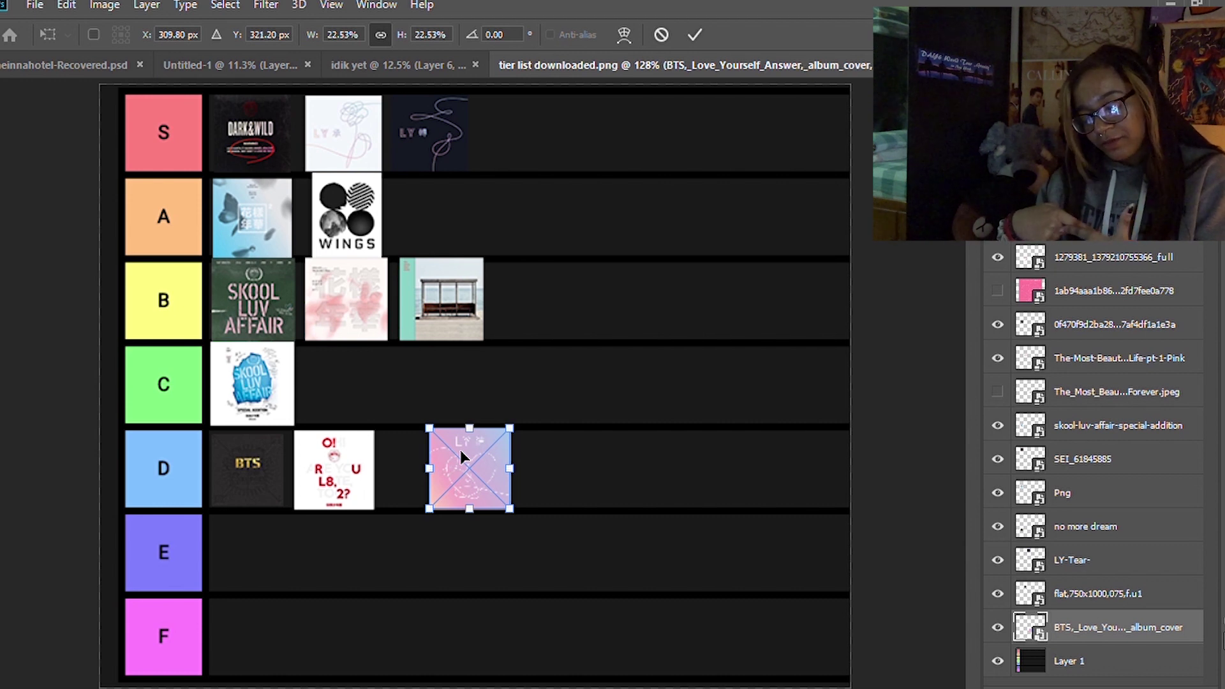
# Try the Love Yourself Answer cover in row E, then place it in row D beside O!RUL8,2?
pyautogui.moveTo(460, 450); pyautogui.dragTo(243, 530)
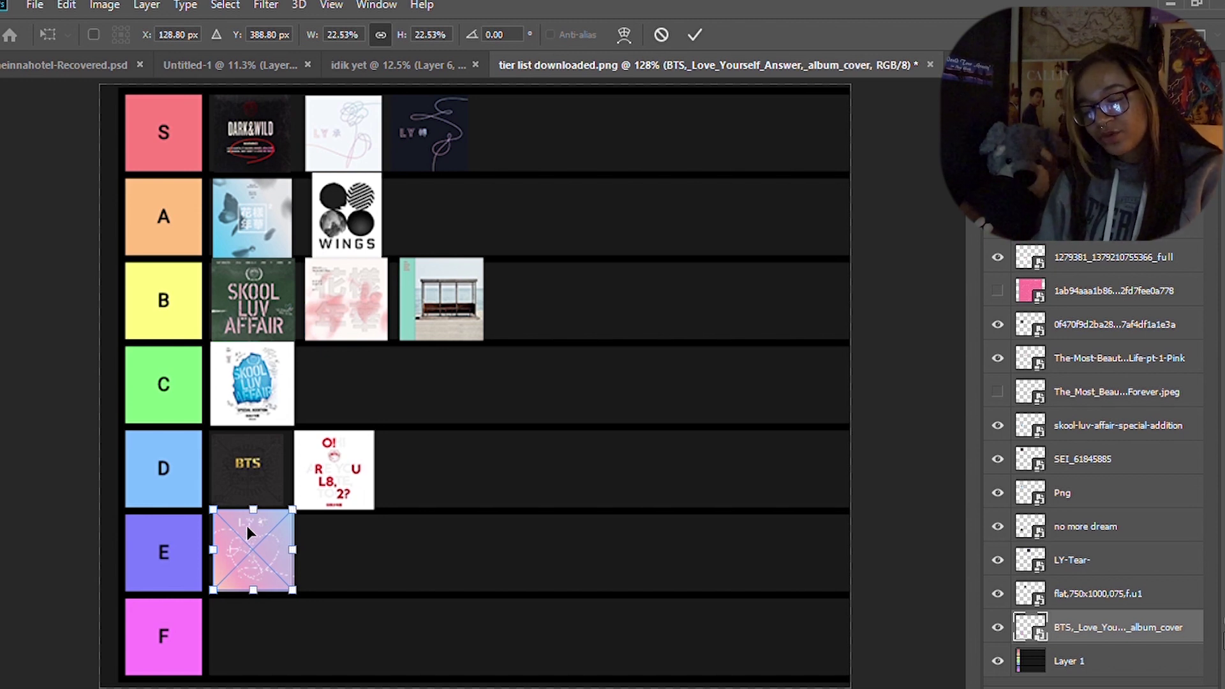
pyautogui.moveTo(236, 550); pyautogui.dragTo(405, 472)
pyautogui.press('Return')
pyautogui.press('z')
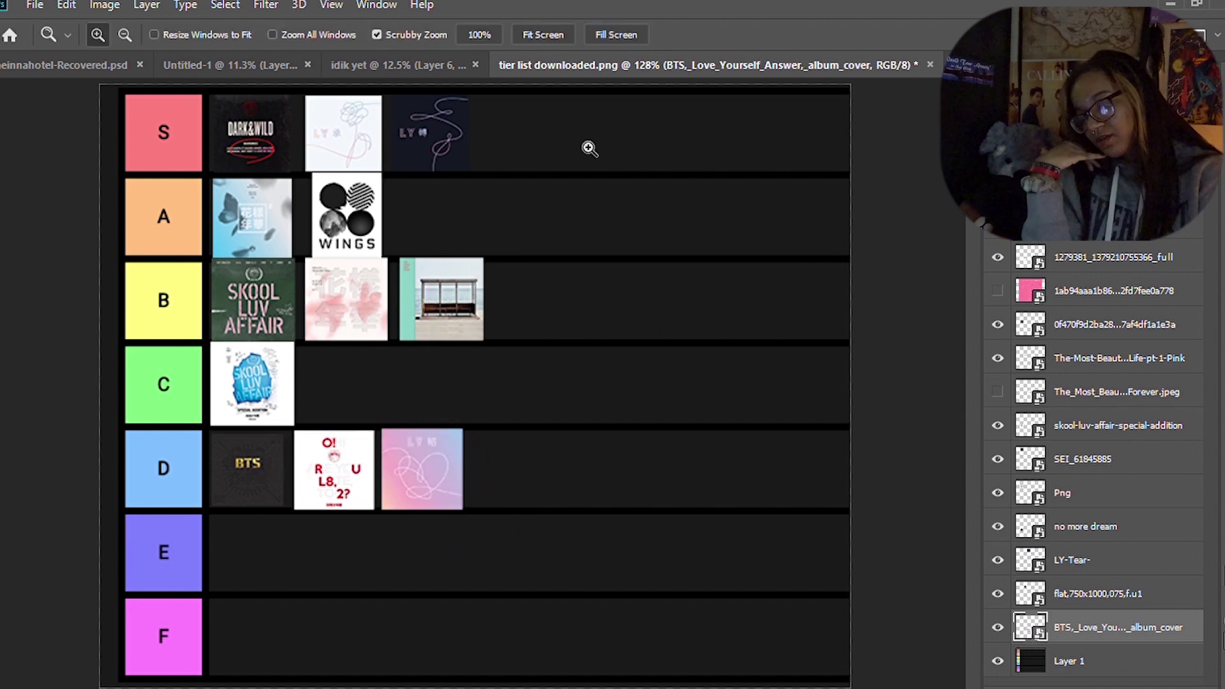
# Place the Young Forever balloon cover, scaled to about 76.28%, at the start of row E
pyautogui.press('v')
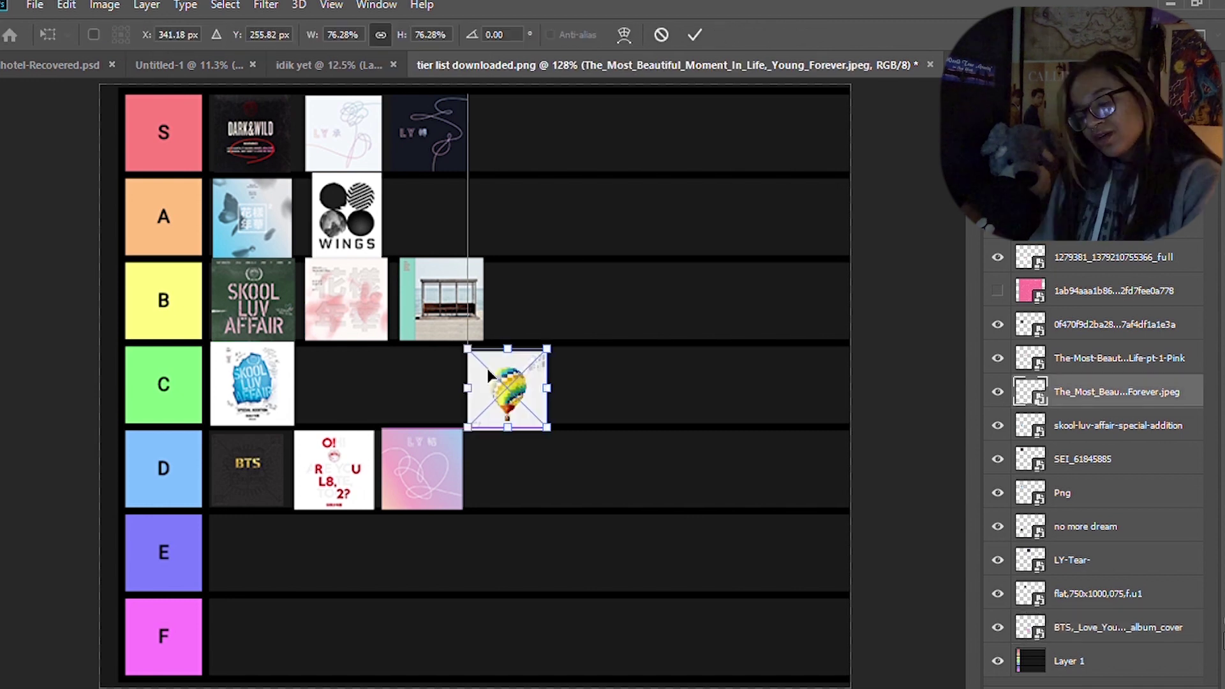
pyautogui.moveTo(487, 369); pyautogui.dragTo(486, 366)
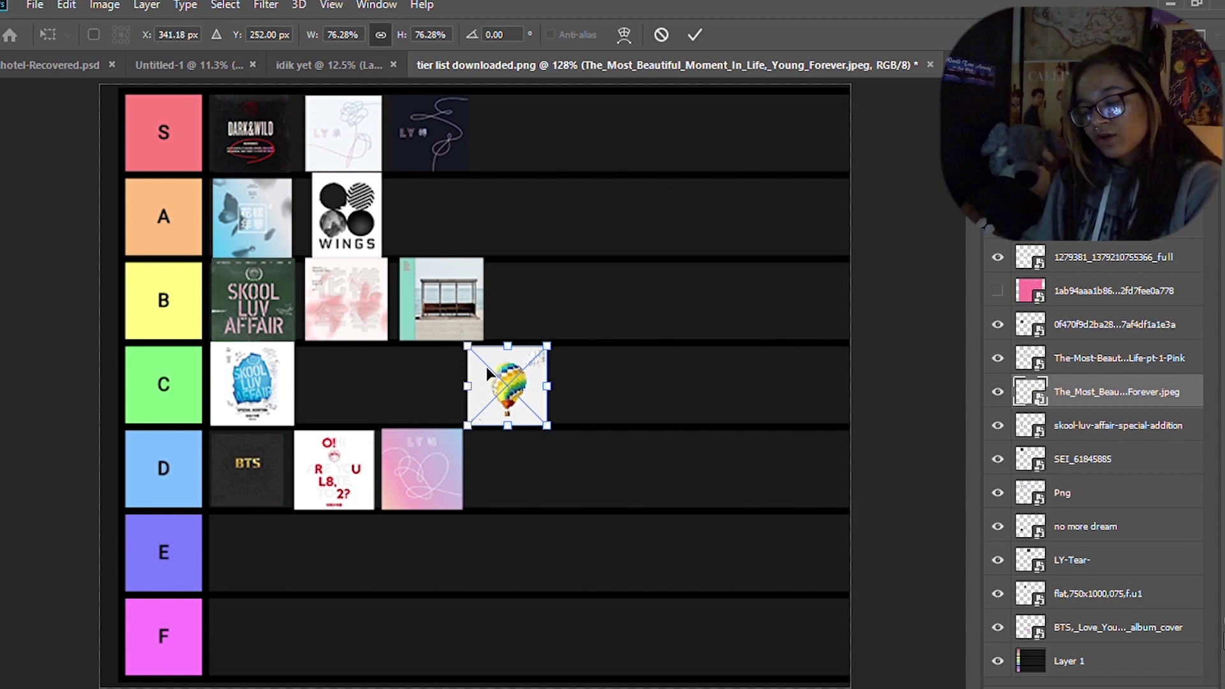
pyautogui.moveTo(486, 366); pyautogui.dragTo(231, 541)
pyautogui.press('Return')
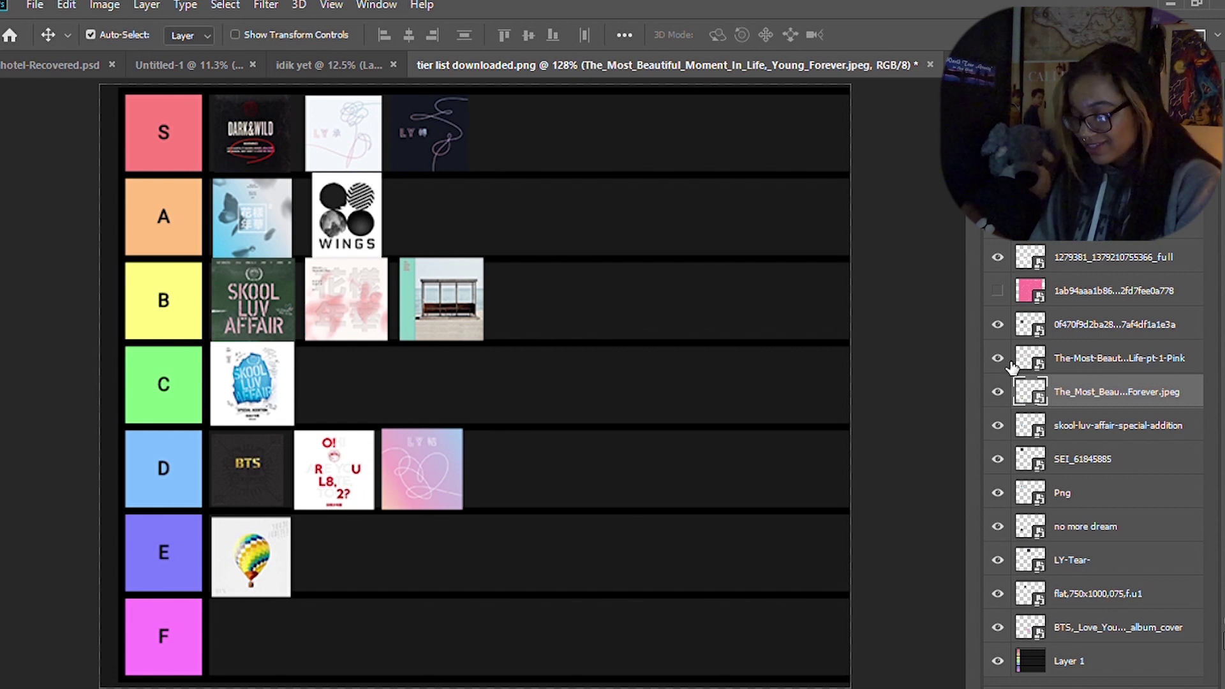
# Show the pink Map of the Soul Persona cover, scale it to about 6.64% and place it in row A beside Wings
pyautogui.click(1062, 290)
pyautogui.click(998, 292)
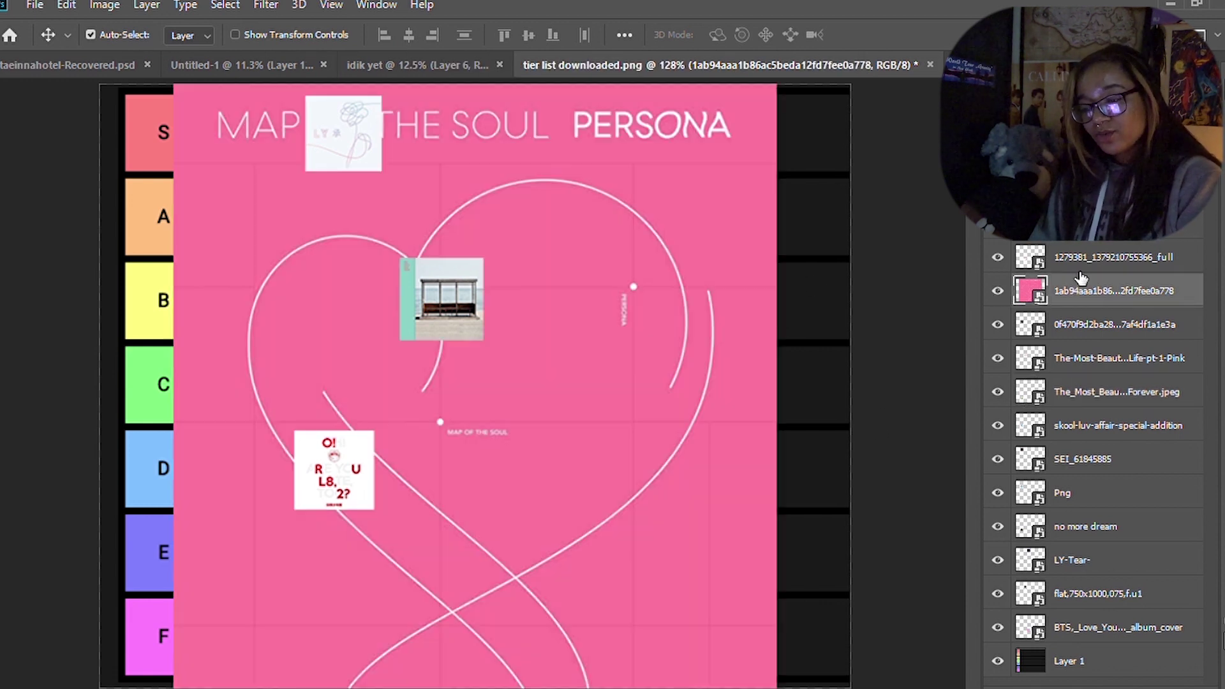
pyautogui.hotkey('ctrl', 't')
pyautogui.moveTo(183, 423); pyautogui.dragTo(390, 459)
pyautogui.moveTo(364, 395); pyautogui.dragTo(438, 451)
pyautogui.moveTo(506, 547); pyautogui.dragTo(376, 542)
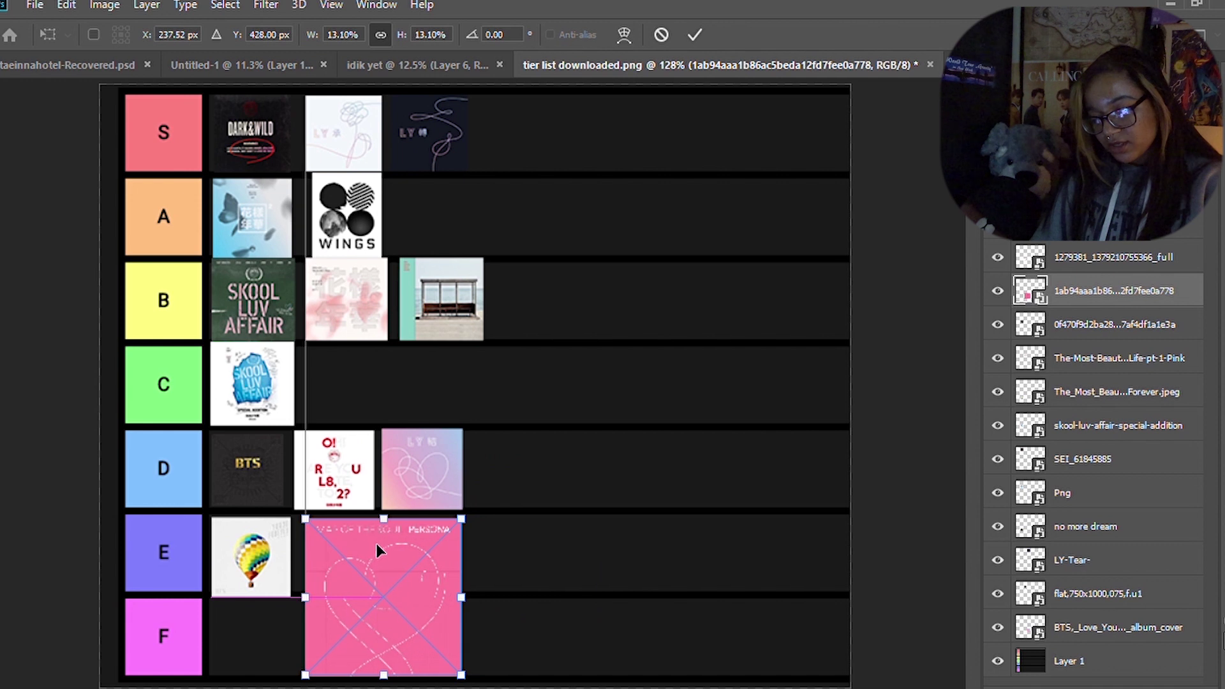
pyautogui.moveTo(305, 515); pyautogui.dragTo(644, 230)
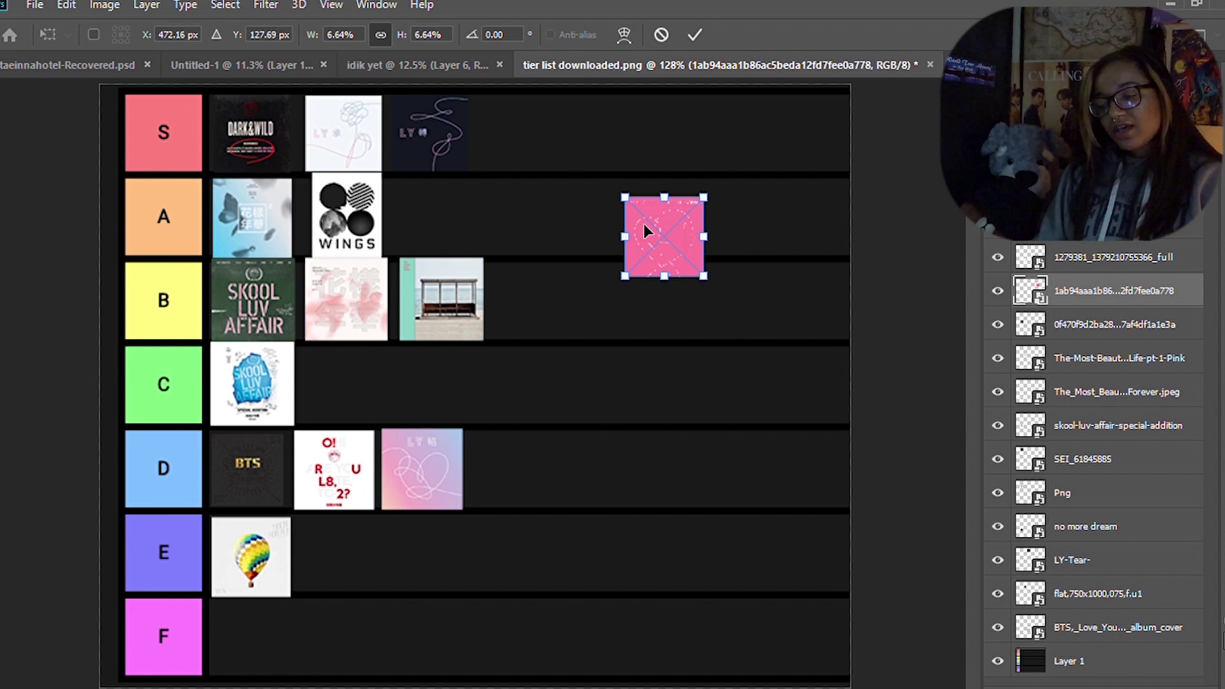
pyautogui.moveTo(645, 230); pyautogui.dragTo(416, 211)
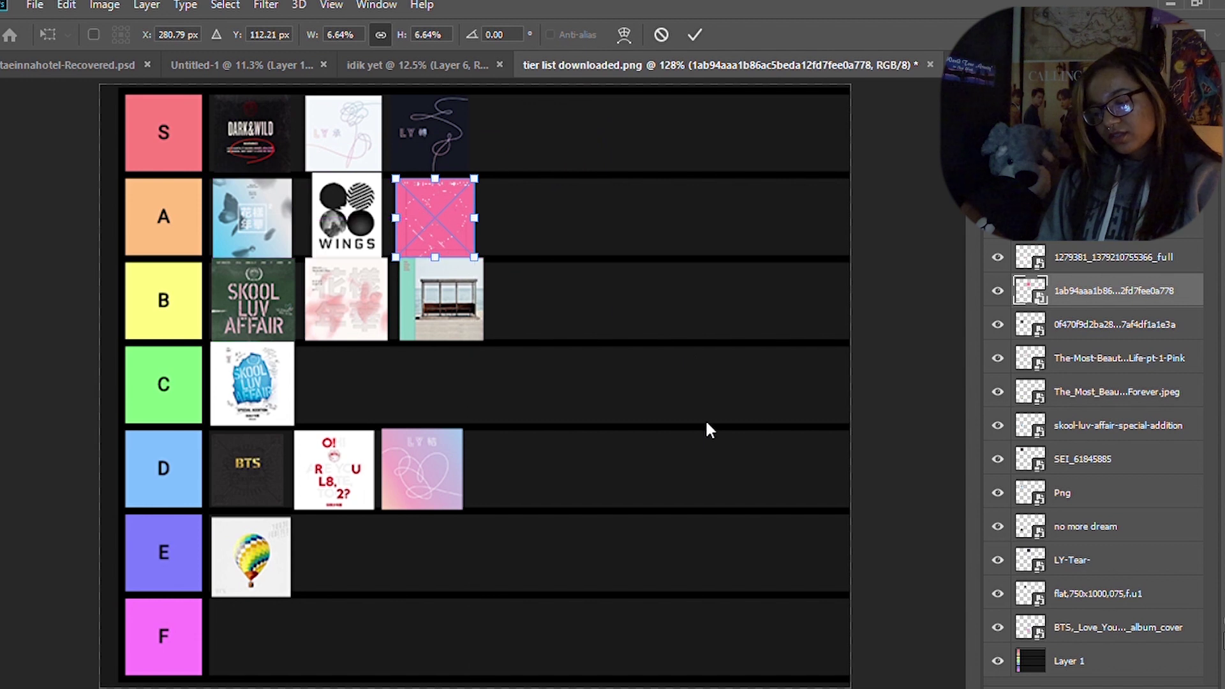
pyautogui.press('Return')
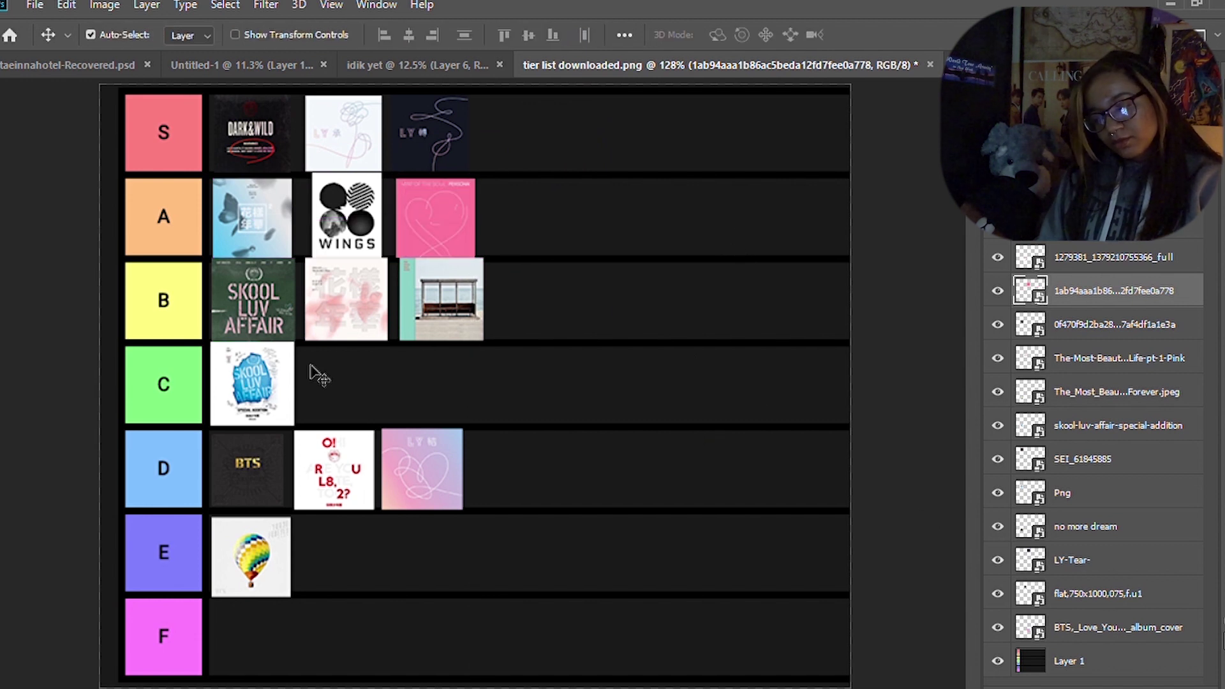